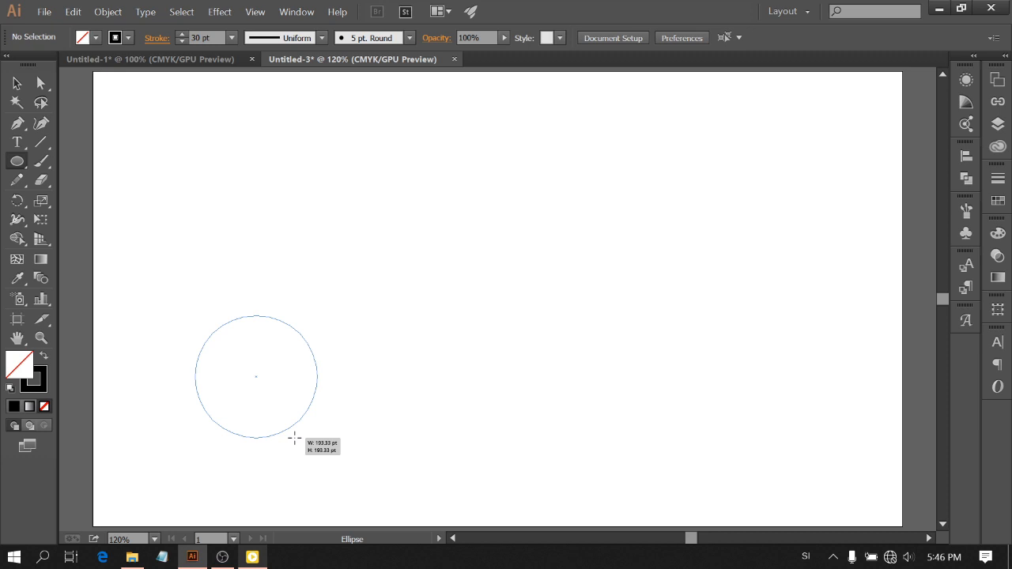
# Draw a circle about 193 pt in diameter at the artboard's lower left and set its stroke to 100 pt
pyautogui.moveTo(294, 438); pyautogui.dragTo(294, 437)
pyautogui.click(200, 36)
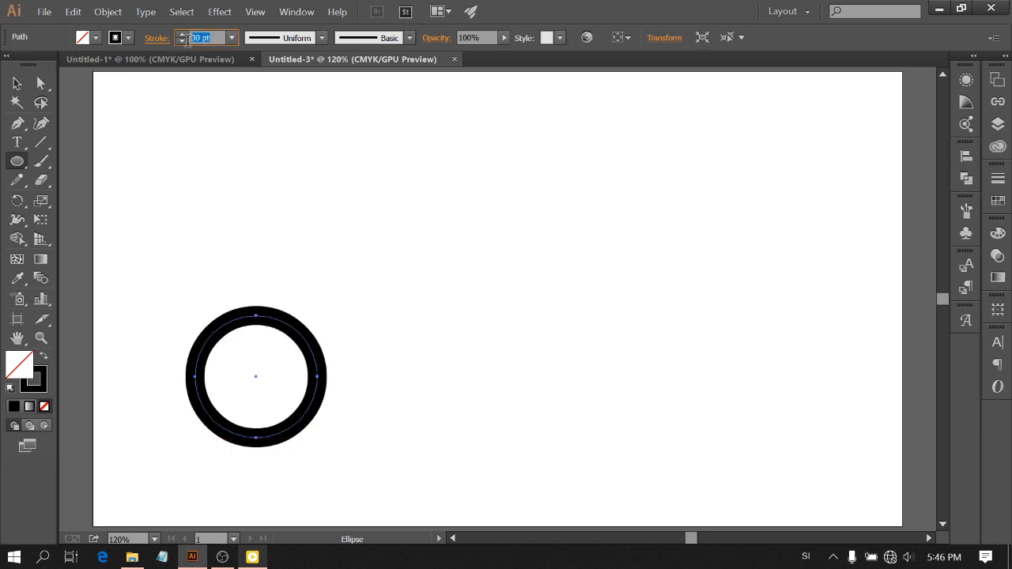
pyautogui.write('100')
pyautogui.press('Return')
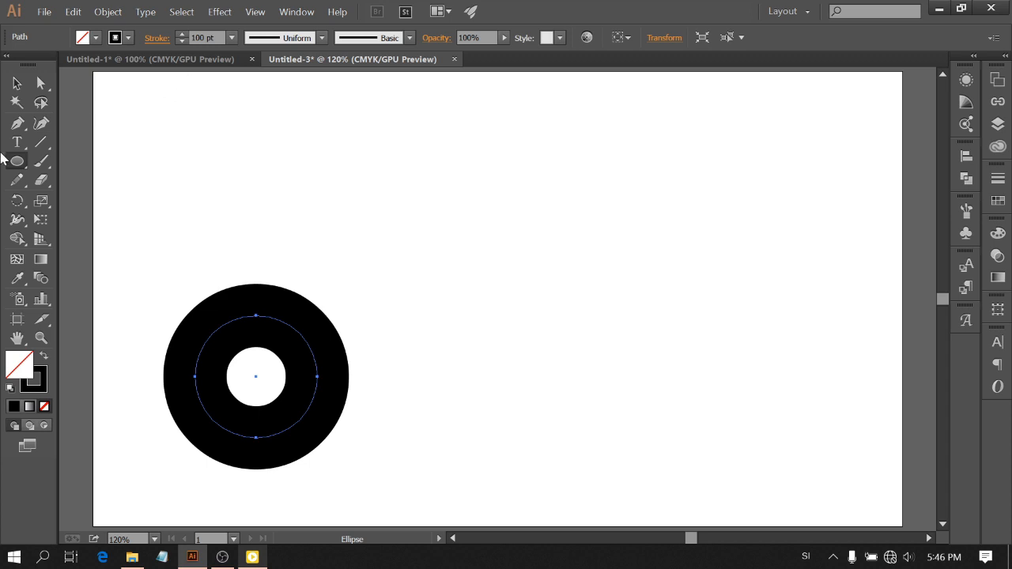
# Draw a vertical straight line about 351 pt long and move it flush with the ring's right edge, ending at the ring's centre height
pyautogui.click(16, 123)
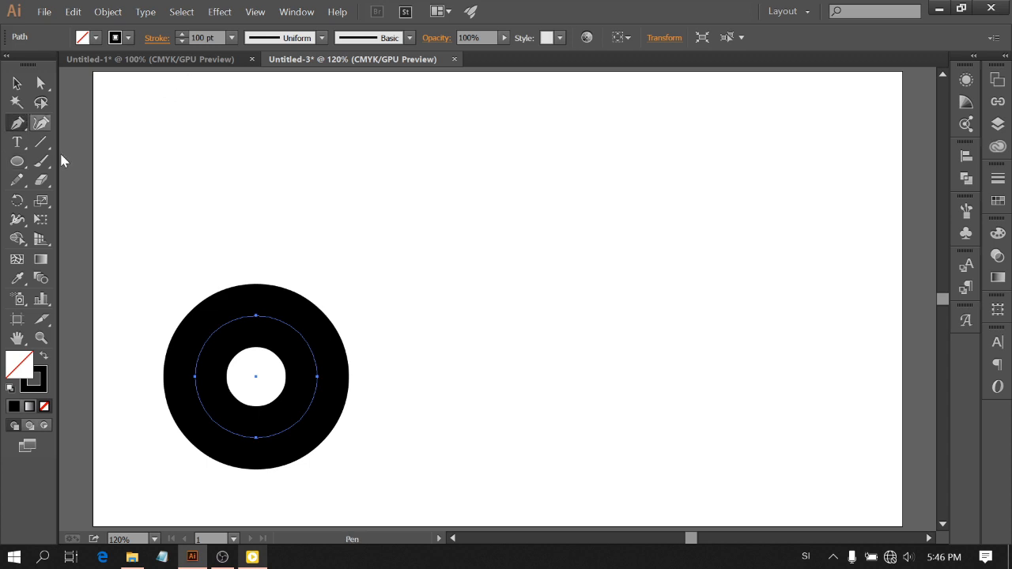
pyautogui.click(360, 140)
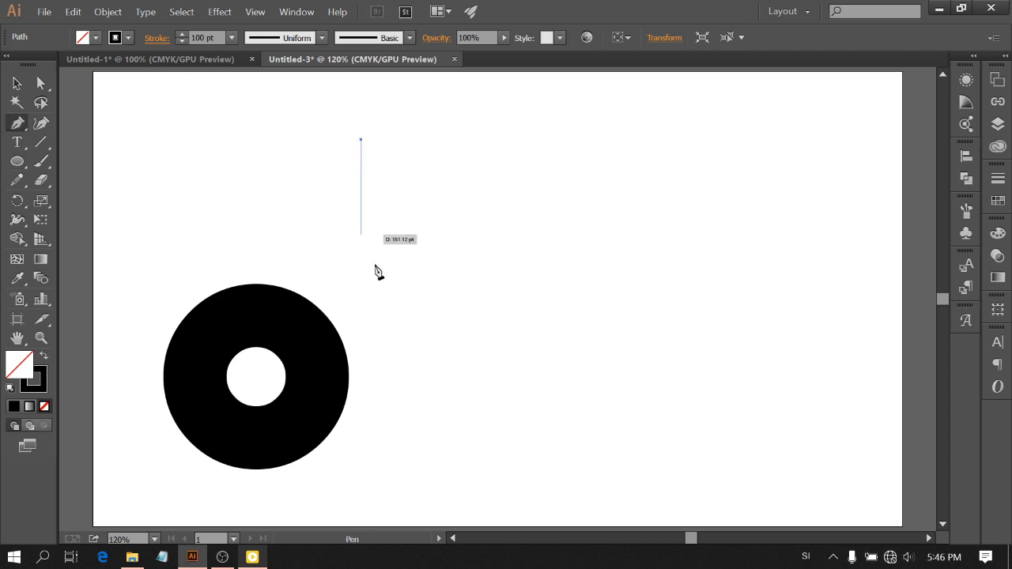
pyautogui.keyDown('shift'); pyautogui.click(366, 363); pyautogui.keyUp('shift')
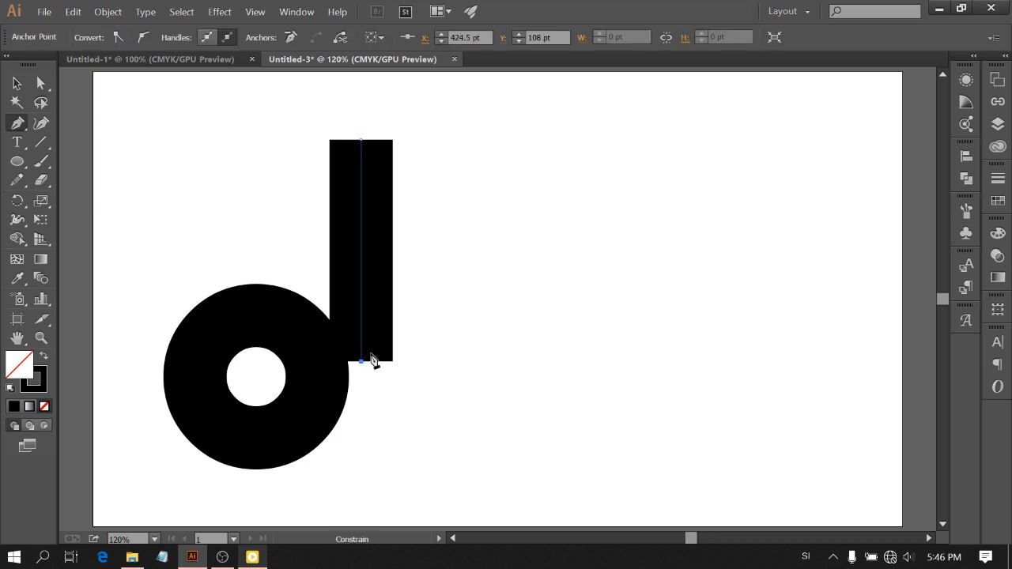
pyautogui.click(17, 83)
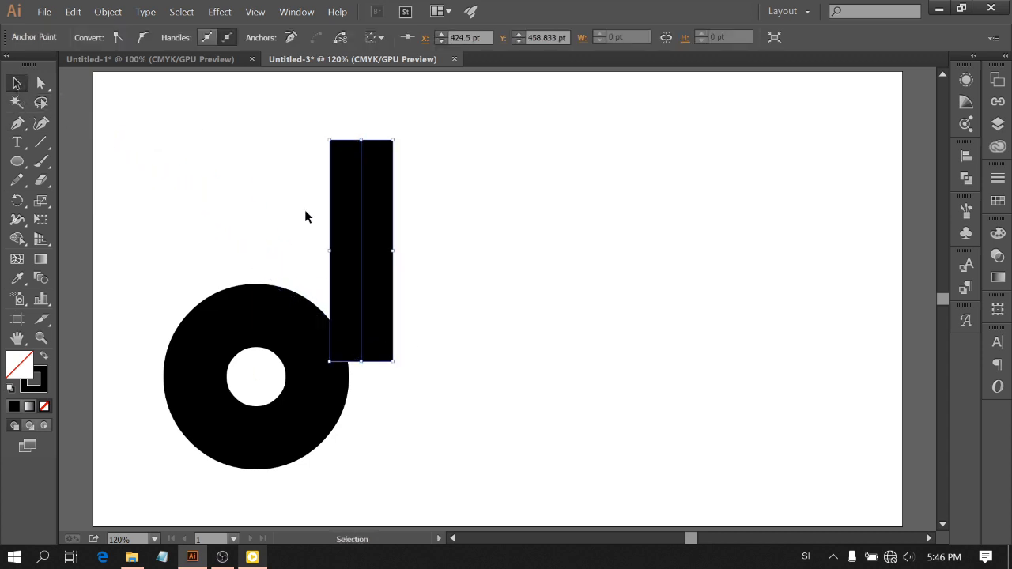
pyautogui.moveTo(360, 247); pyautogui.dragTo(316, 253)
pyautogui.click(350, 267)
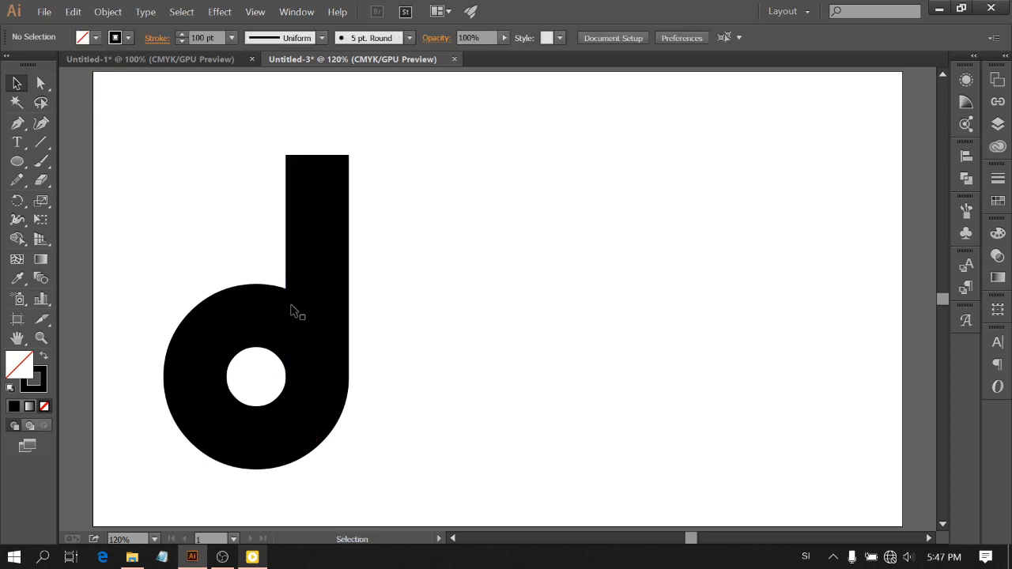
# Duplicate the ring onto the upper end of the vertical stem, with its left edge flush with the stem
pyautogui.click(209, 340)
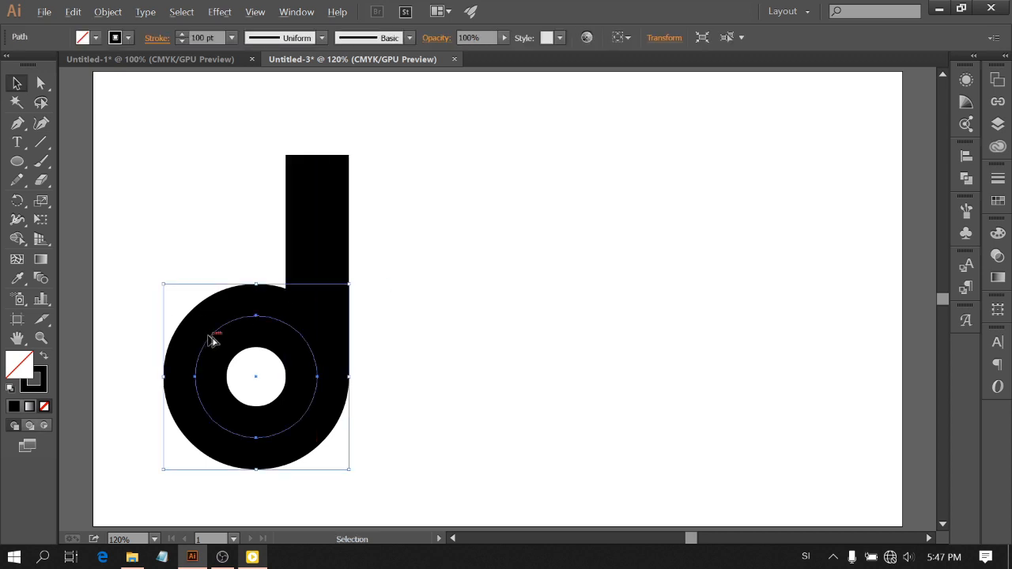
pyautogui.moveTo(209, 340); pyautogui.dragTo(331, 120)
pyautogui.click(357, 265)
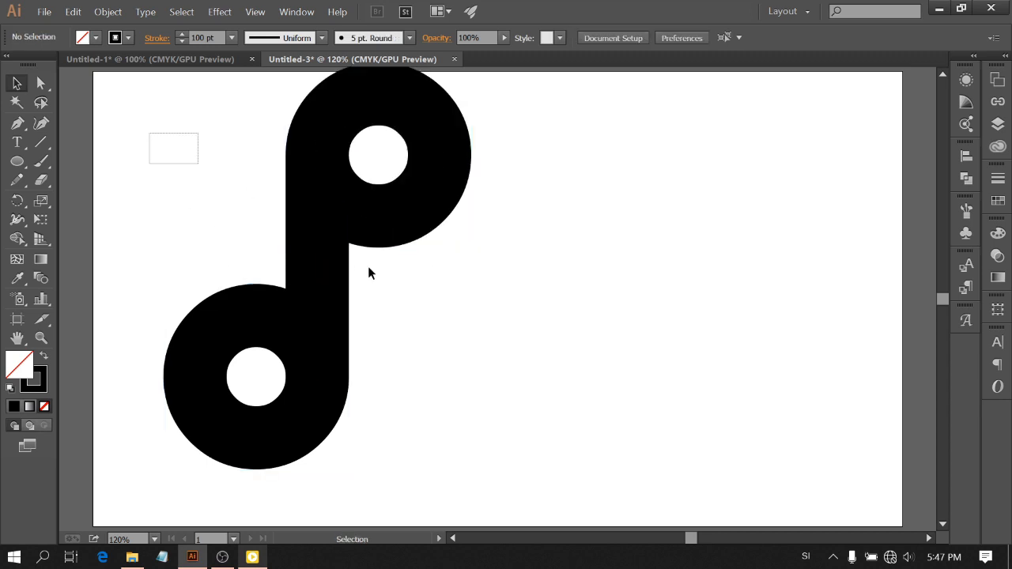
pyautogui.hotkey('ctrl', 'a')
pyautogui.hotkey('ctrl', 'shift', 'a')
# Delete the lower ring's segments so that only its lower-right quarter arc continues the stem
pyautogui.click(47, 87)
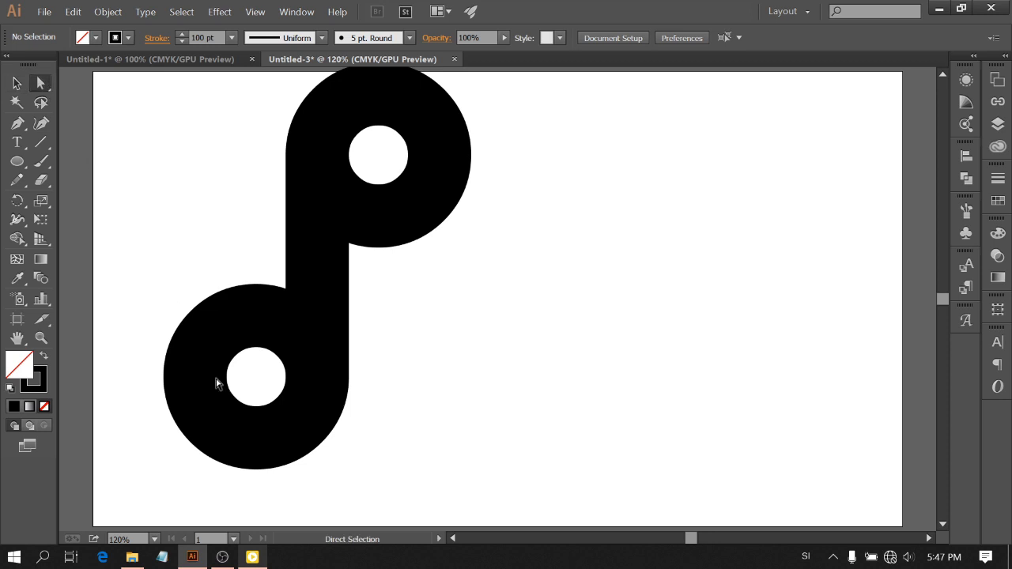
pyautogui.click(196, 375)
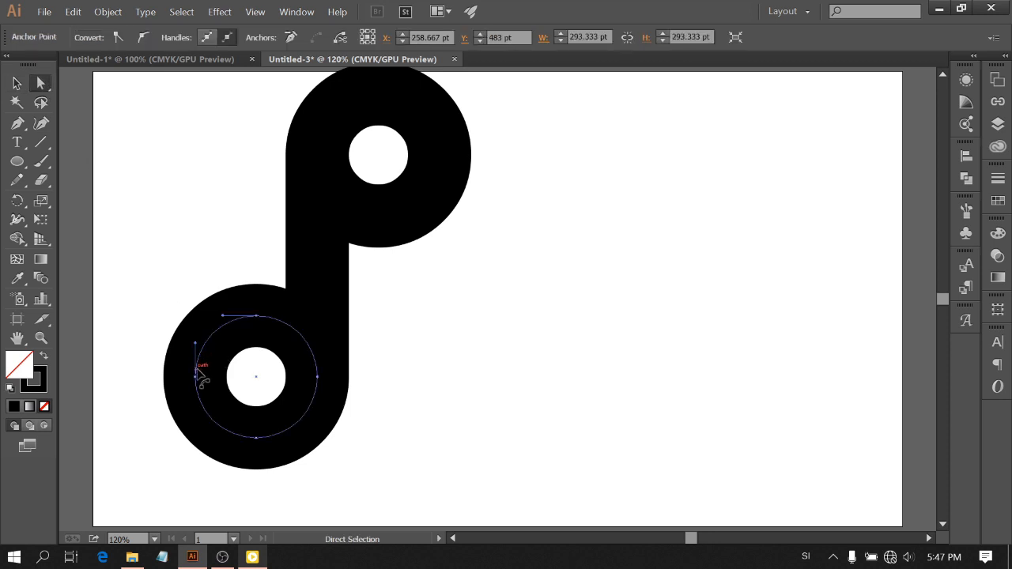
pyautogui.press('Delete')
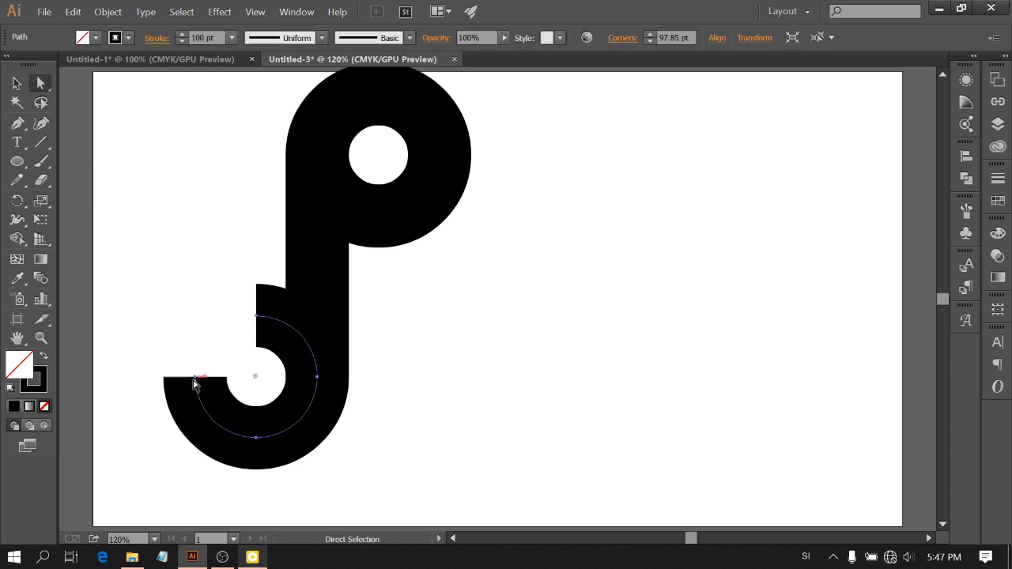
pyautogui.click(197, 388)
pyautogui.press('Delete')
pyautogui.click(255, 317)
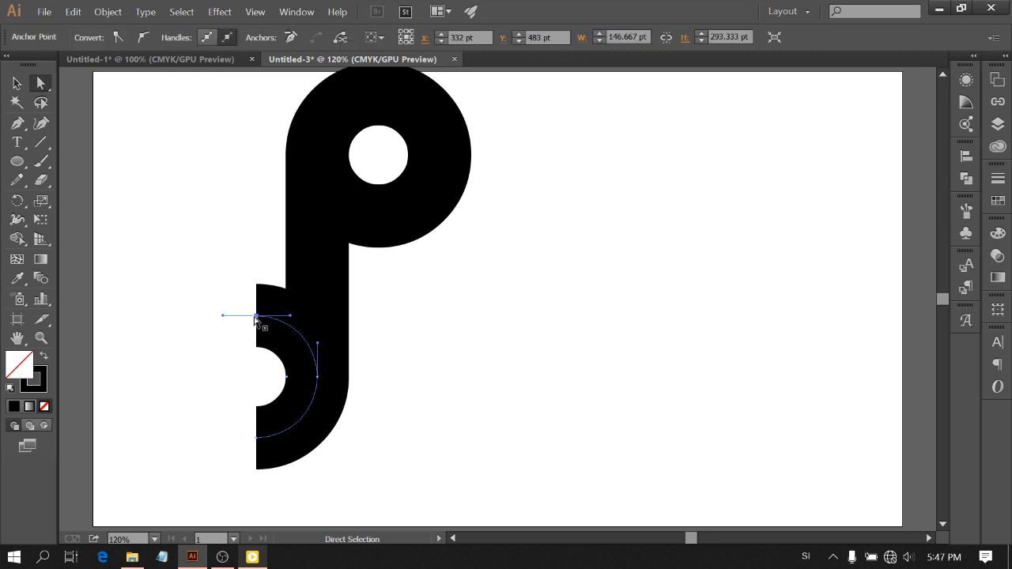
pyautogui.press('Delete')
# Delete the upper ring's segments so that only its upper-left quarter arc continues the stem
pyautogui.click(406, 215)
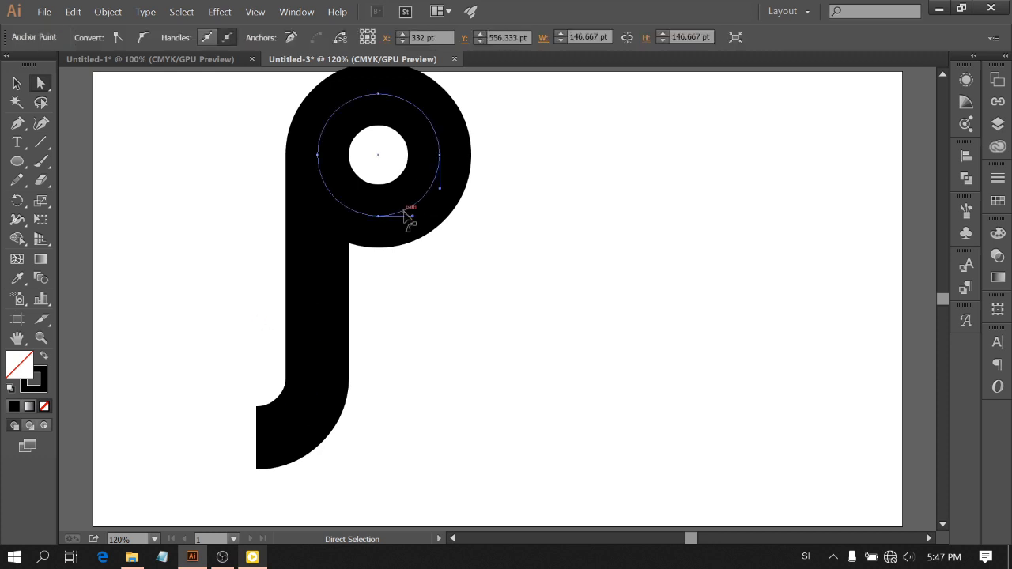
pyautogui.press('Delete')
pyautogui.click(379, 219)
pyautogui.press('Delete')
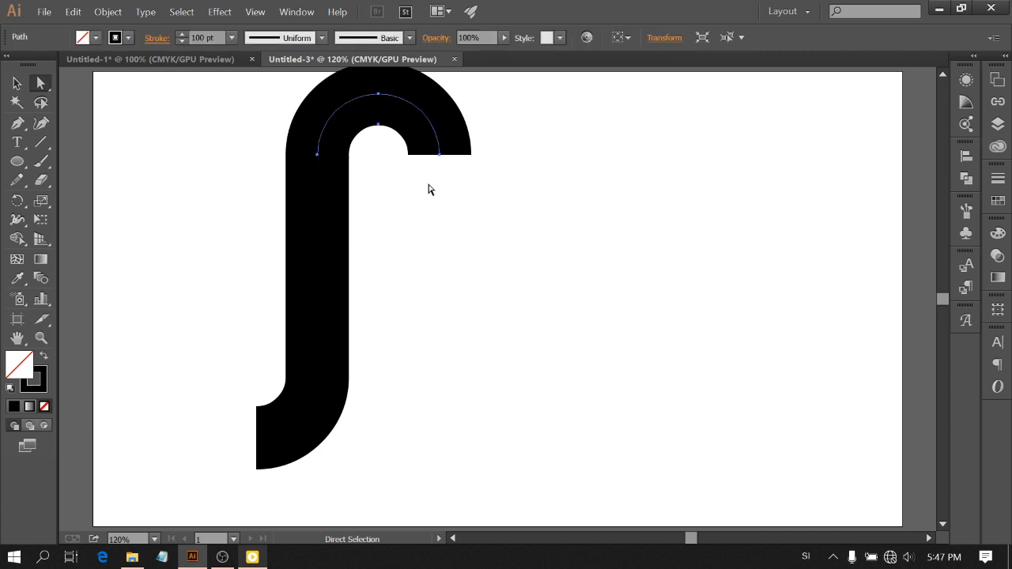
pyautogui.click(440, 155)
pyautogui.press('Delete')
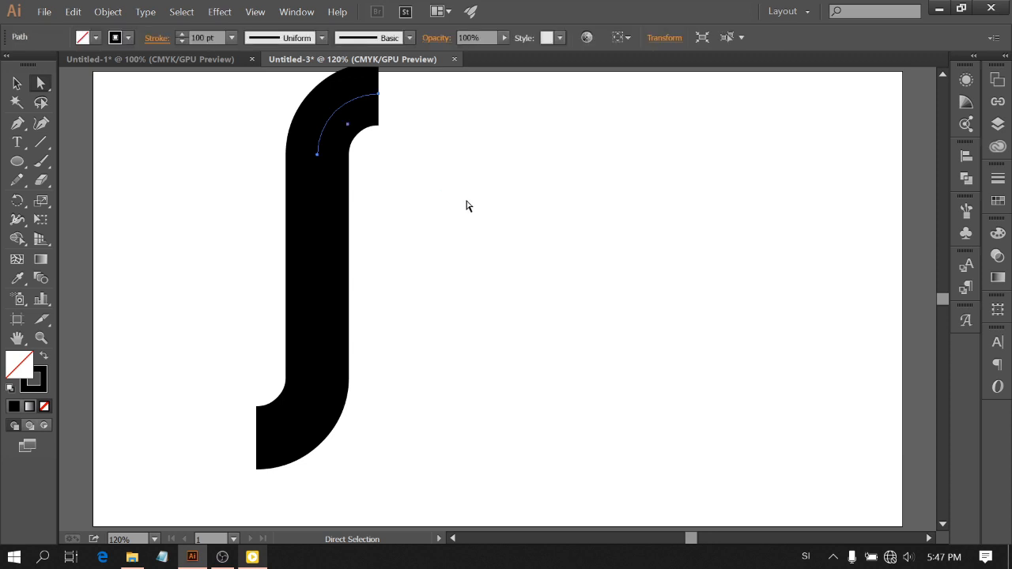
pyautogui.click(400, 235)
# Draw a small rectangle left of the stem and round its corners fully, to 6.67 pt
pyautogui.moveTo(17, 161); pyautogui.dragTo(79, 162)
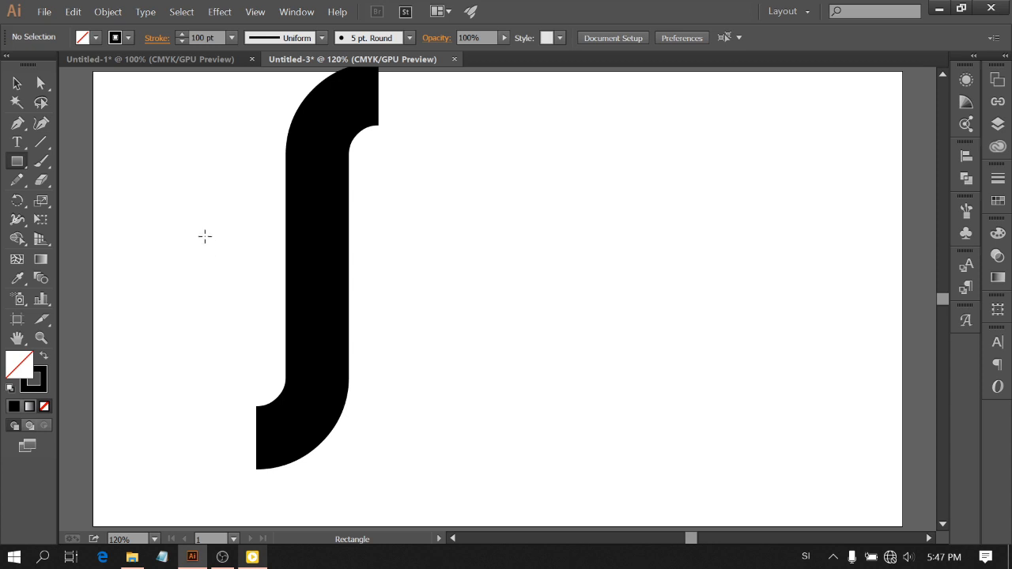
pyautogui.moveTo(201, 231); pyautogui.dragTo(266, 250)
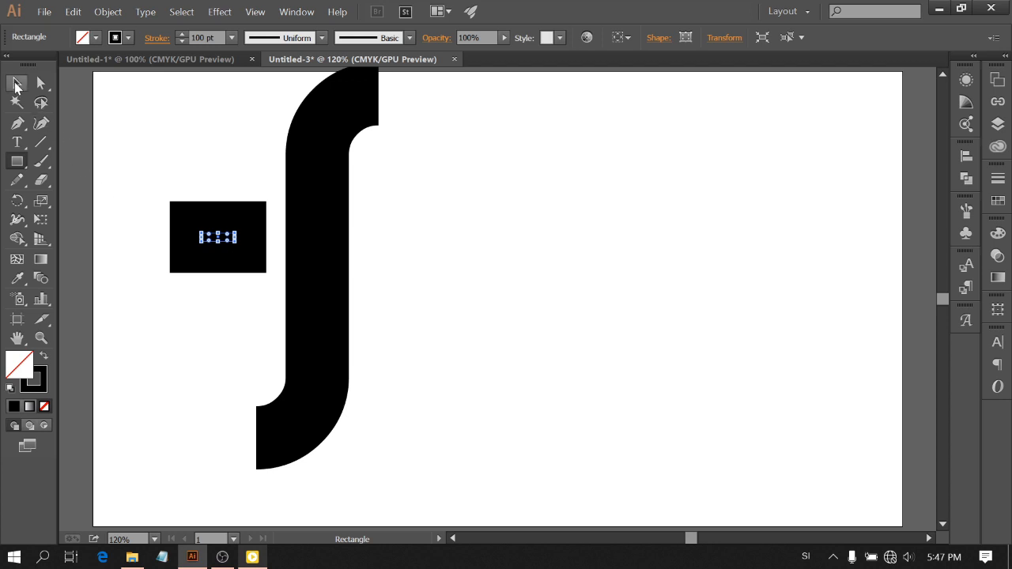
pyautogui.scroll(4, 75, 132)
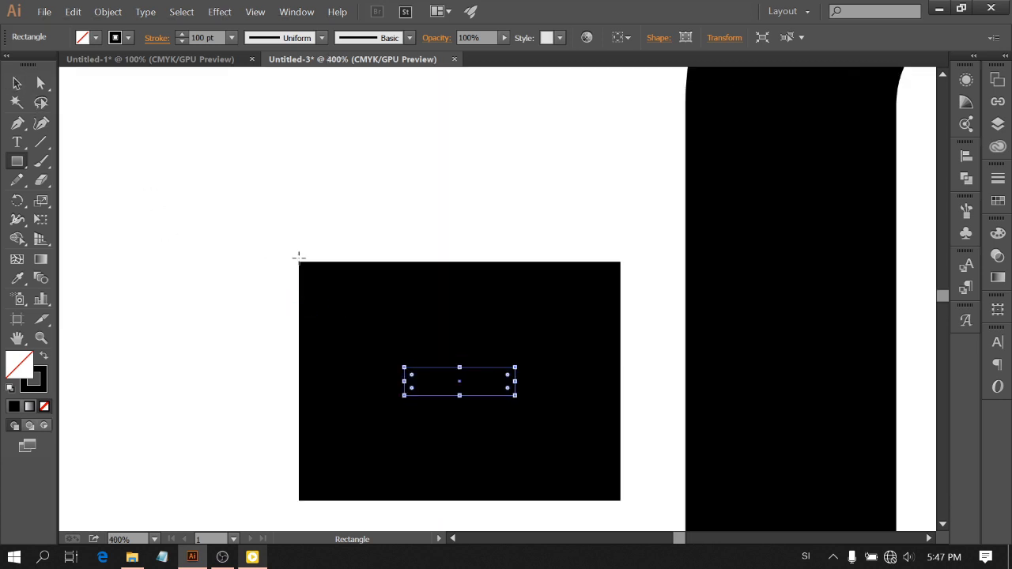
pyautogui.click(40, 82)
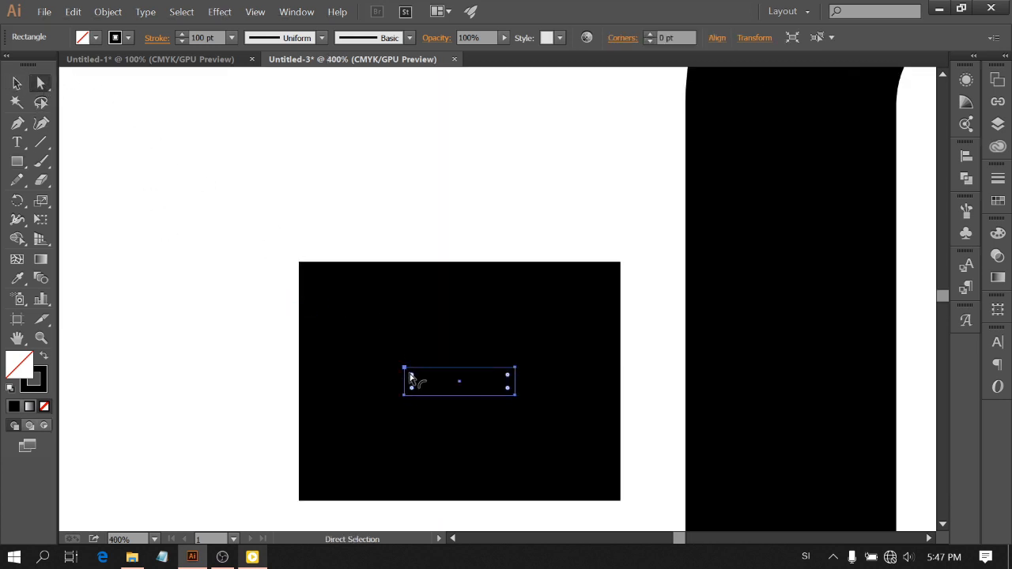
pyautogui.moveTo(411, 377); pyautogui.dragTo(514, 416)
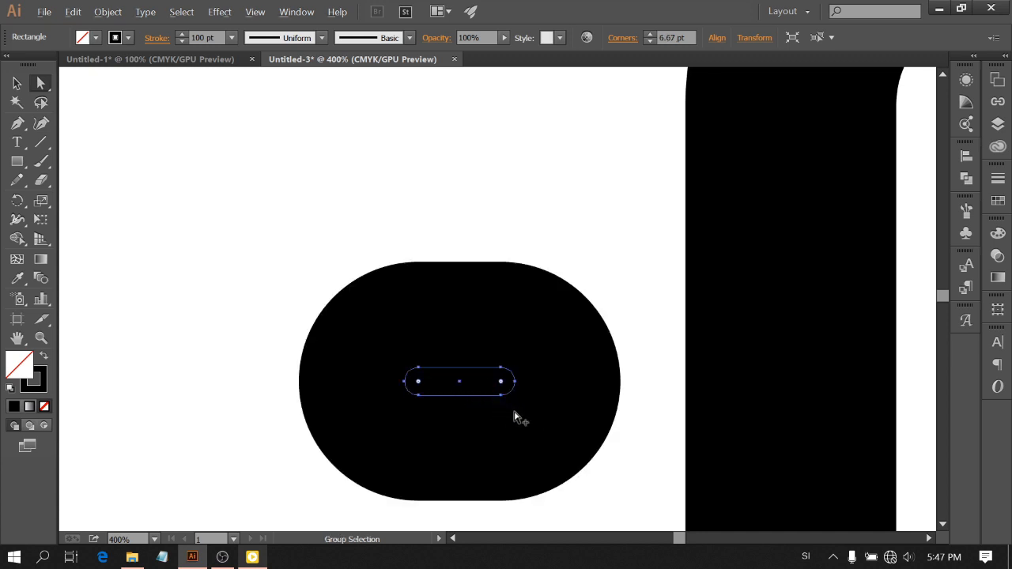
pyautogui.scroll(-3, 514, 417)
pyautogui.scroll(-4, 555, 353)
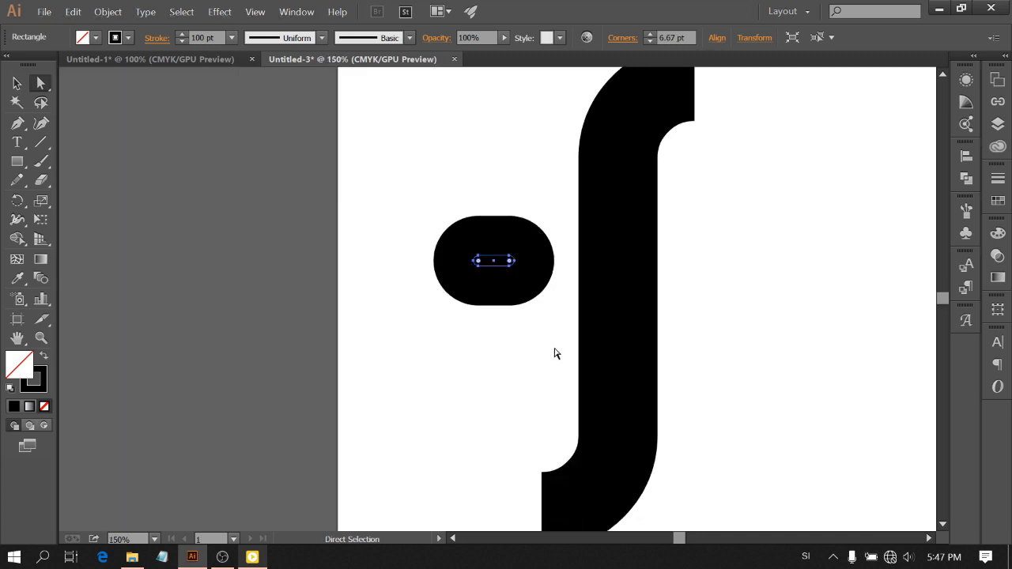
# Duplicate the rounded pill shape to the right side of the stem and nudge the copy further right
pyautogui.moveTo(499, 265); pyautogui.dragTo(748, 261)
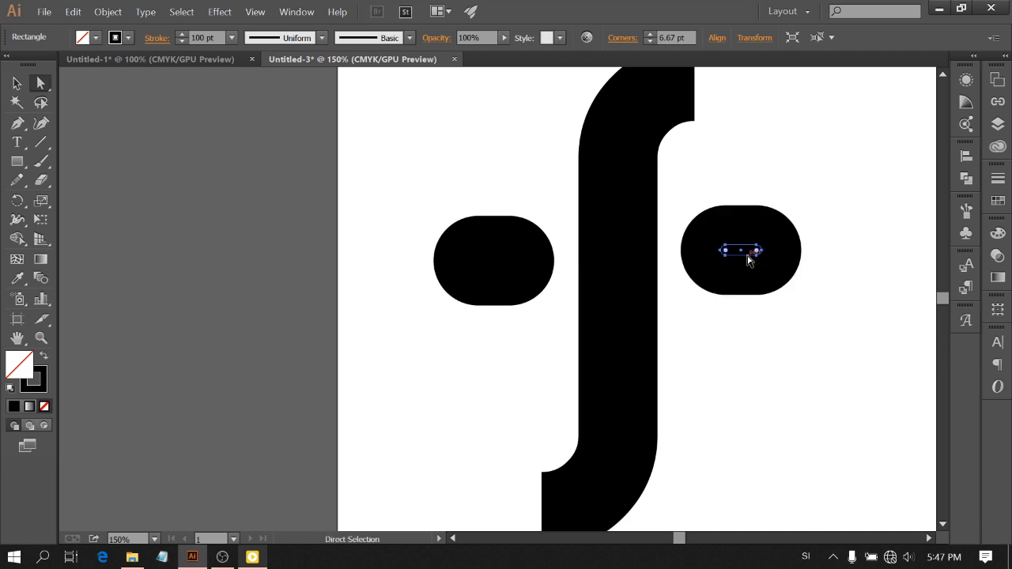
pyautogui.press('Right')
pyautogui.press('Right')
pyautogui.press('Right')
pyautogui.press('Right')
pyautogui.press('Right')
pyautogui.press('Right')
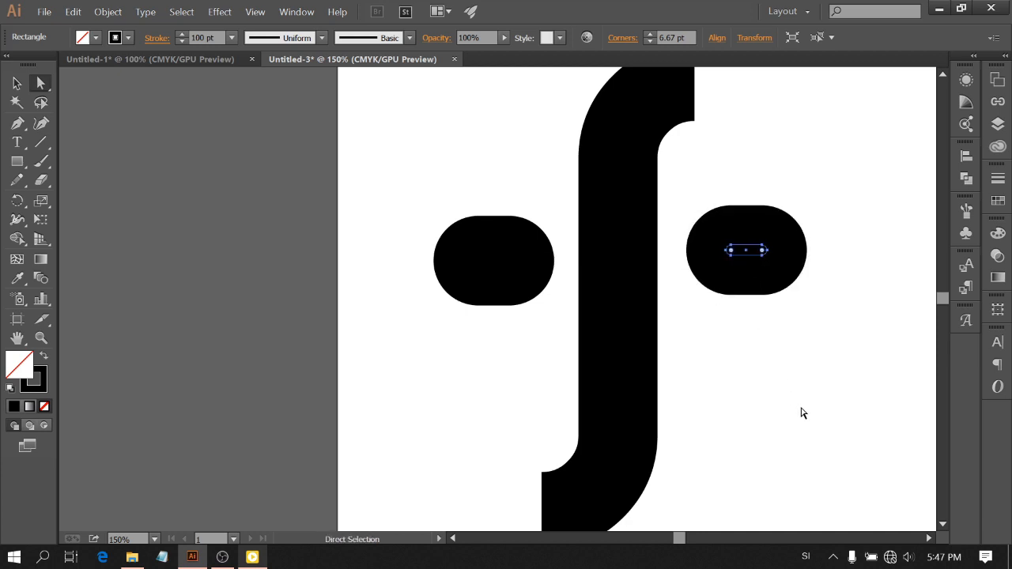
pyautogui.press('Right')
pyautogui.press('Right')
pyautogui.press('Right')
pyautogui.press('Right')
pyautogui.press('Right')
pyautogui.press('Right')
pyautogui.press('Right')
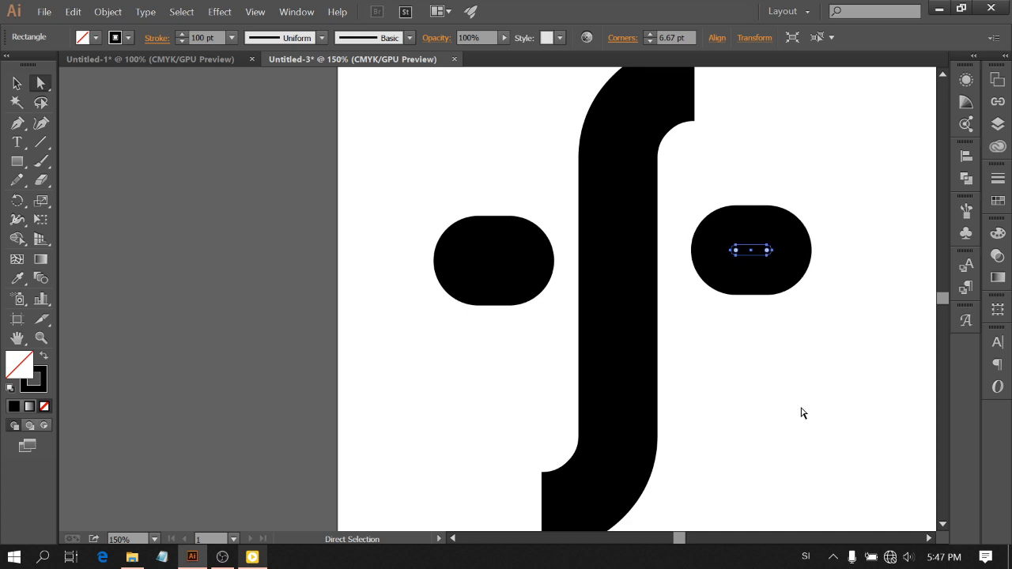
pyautogui.press('Right')
pyautogui.press('Right')
pyautogui.press('Right')
pyautogui.press('Right')
pyautogui.press('Right')
pyautogui.press('Right')
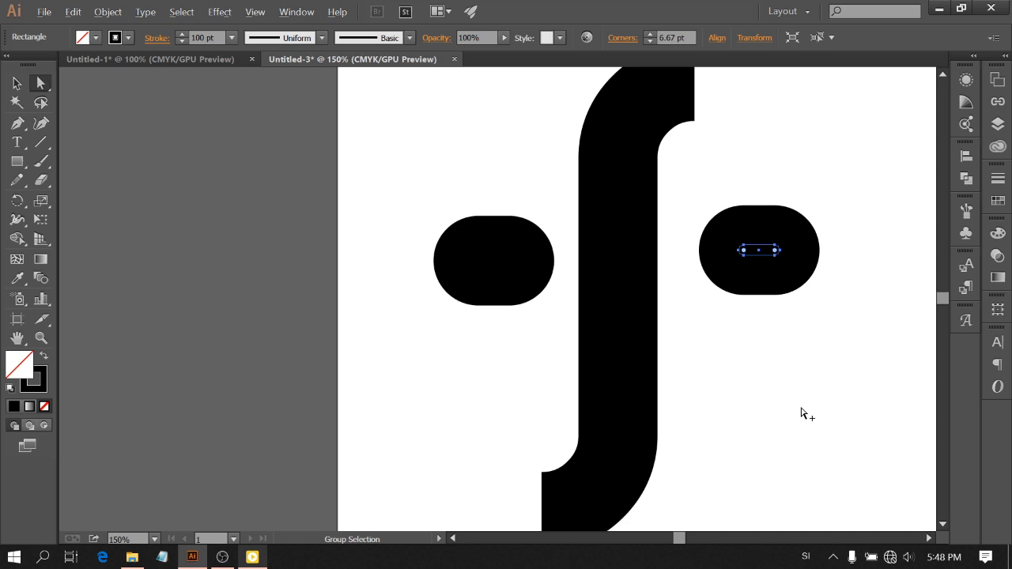
# Reposition the right pill shape level with the left one and slightly closer to the stem
pyautogui.scroll(-2, 798, 403)
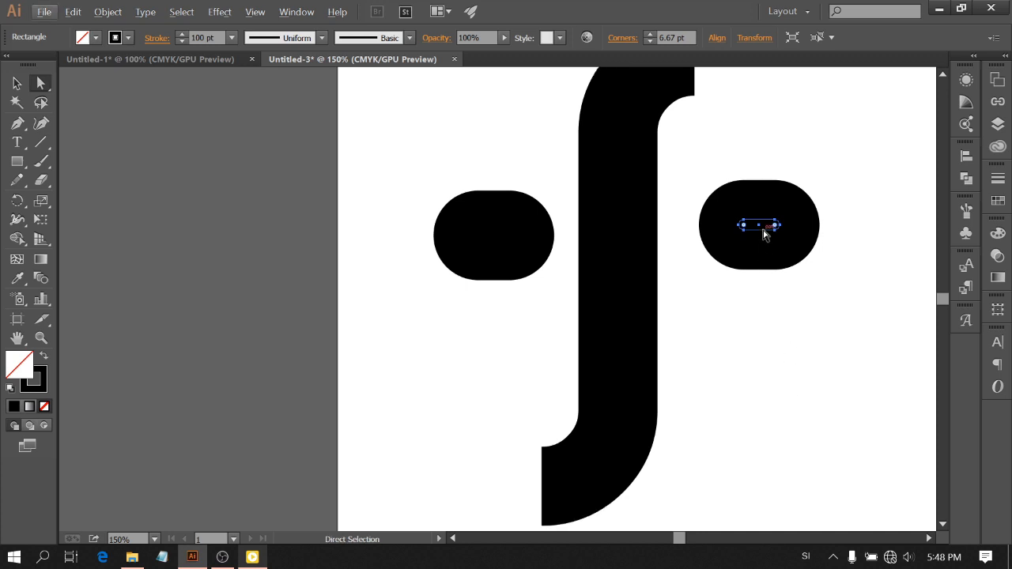
pyautogui.moveTo(764, 235)
pyautogui.mouseDown()
pyautogui.moveTo(770, 240)
pyautogui.moveTo(757, 242)
pyautogui.mouseUp()
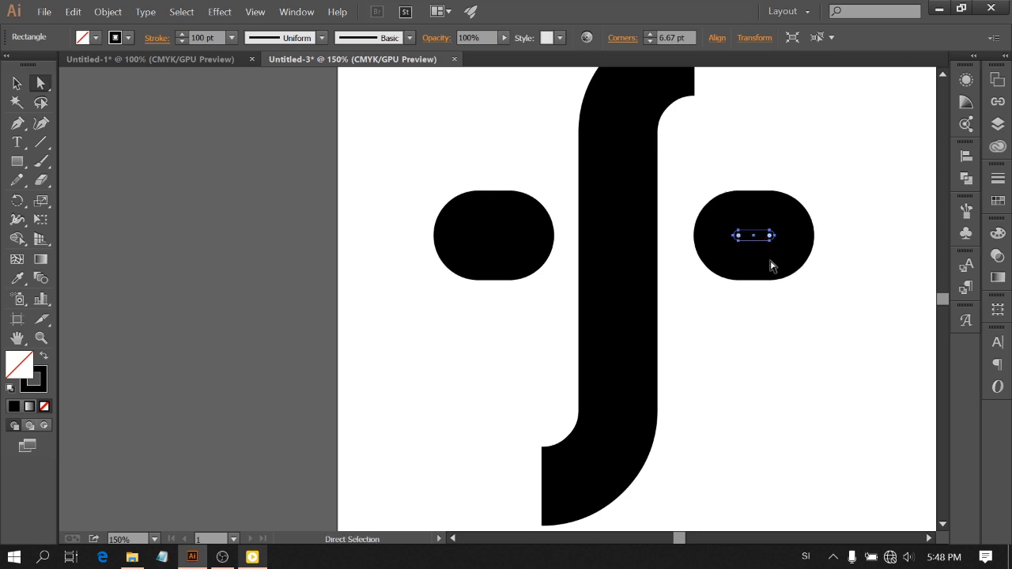
pyautogui.click(706, 321)
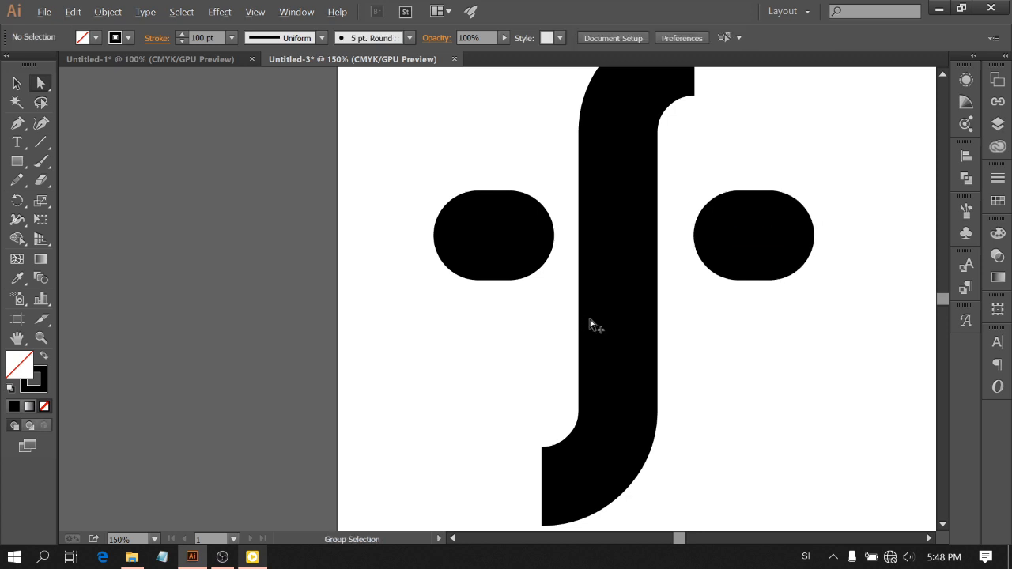
# Draw a short horizontal spacer line with the Pen tool, bridging the gap between the stem and the right pill
pyautogui.keyDown('alt'); pyautogui.scroll(-1, 588, 323); pyautogui.keyUp('alt')
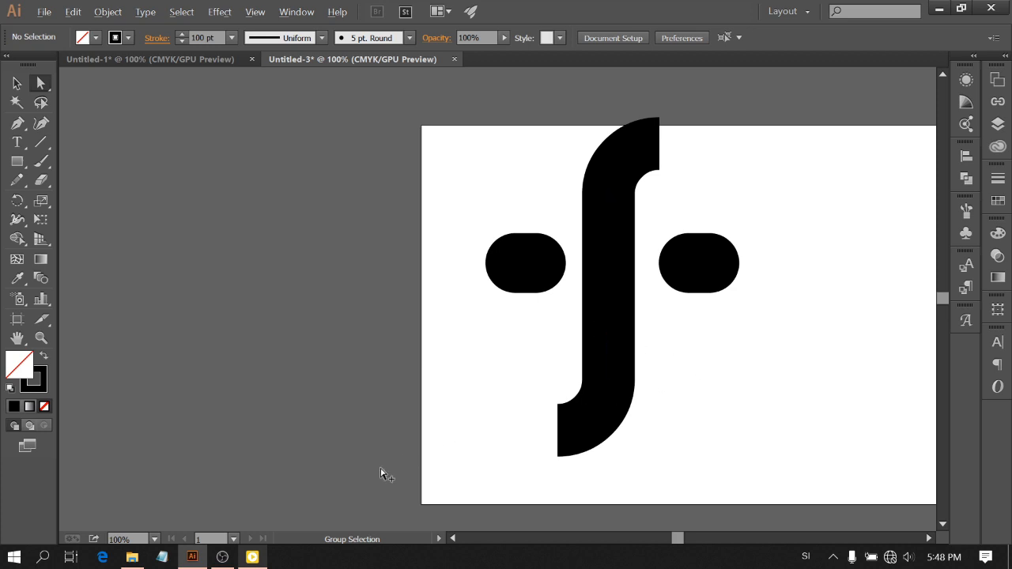
pyautogui.click(154, 539)
pyautogui.write('120')
pyautogui.press('Return')
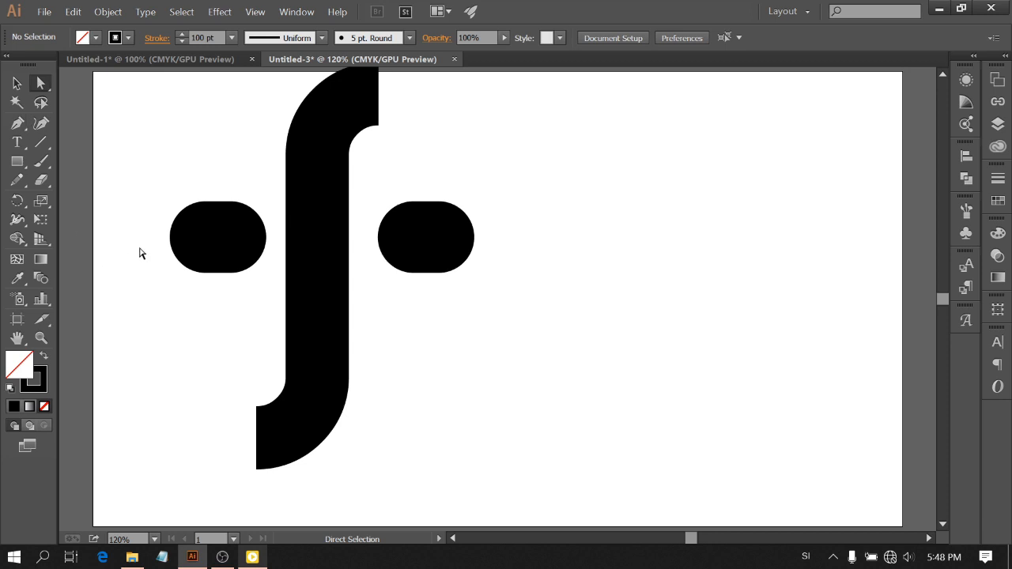
pyautogui.scroll(2, 118, 229)
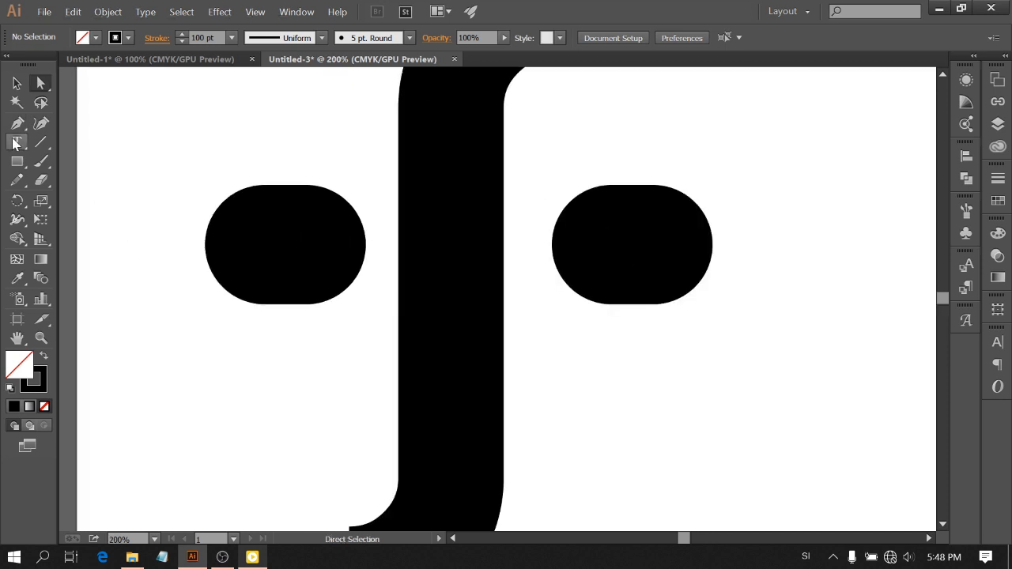
pyautogui.click(17, 123)
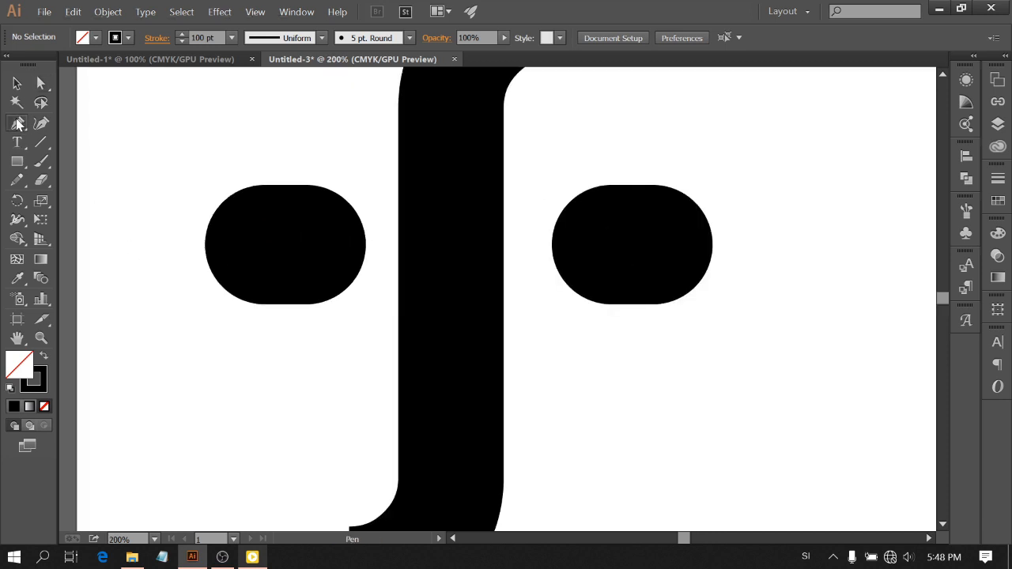
pyautogui.click(552, 253)
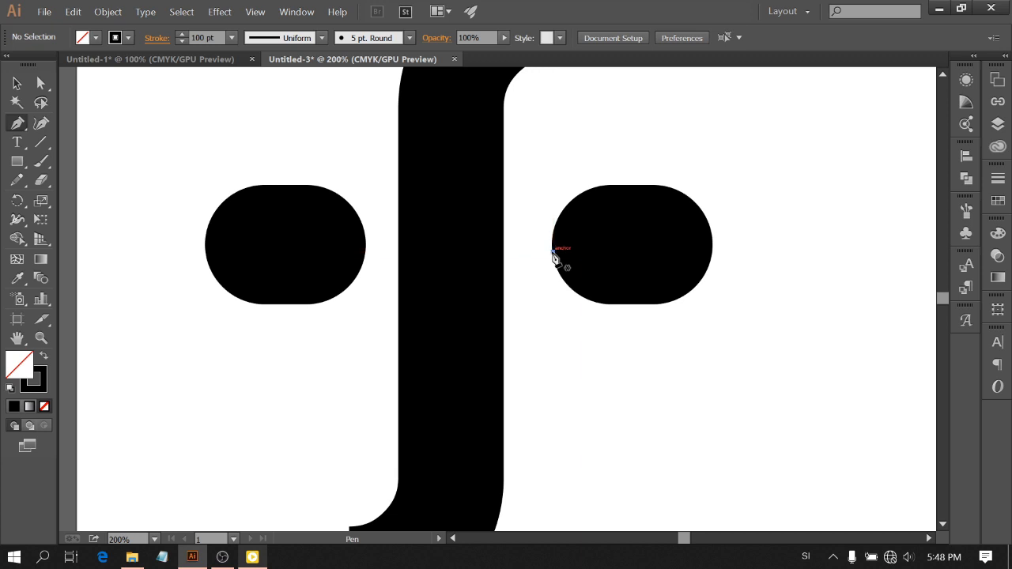
pyautogui.click(503, 253)
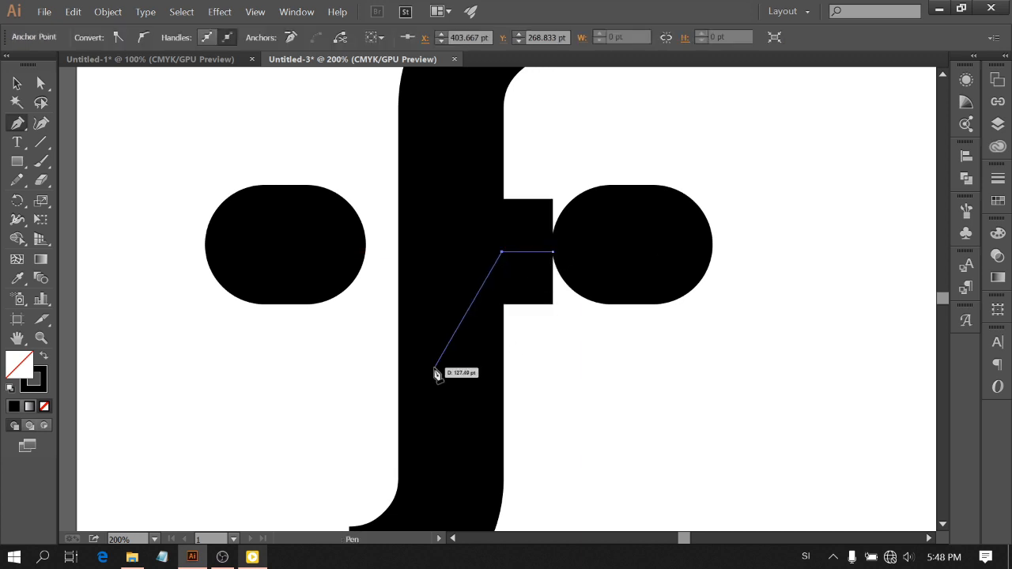
pyautogui.hotkey('ctrl', 'z')
pyautogui.scroll(2, 515, 267)
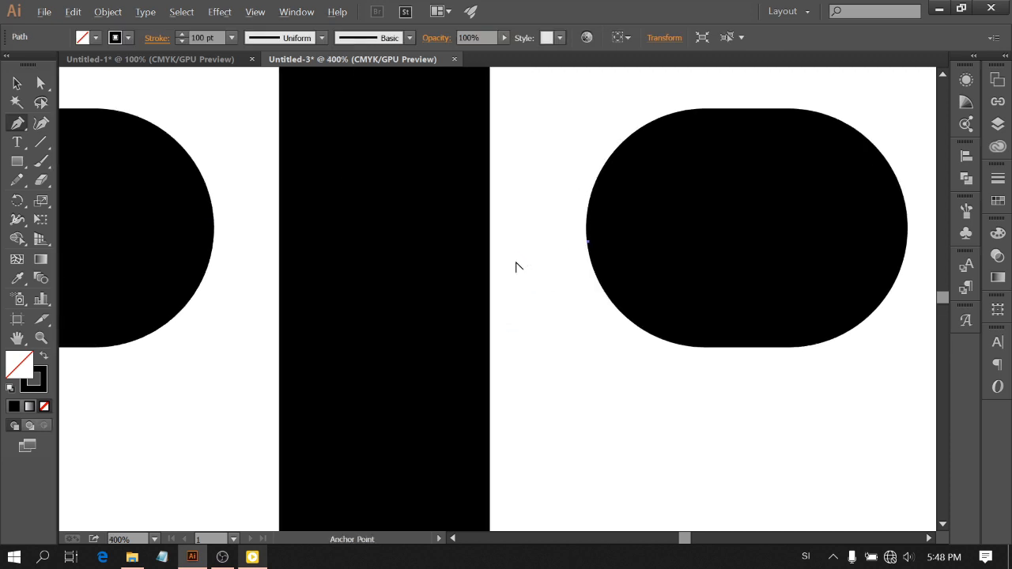
pyautogui.click(490, 242)
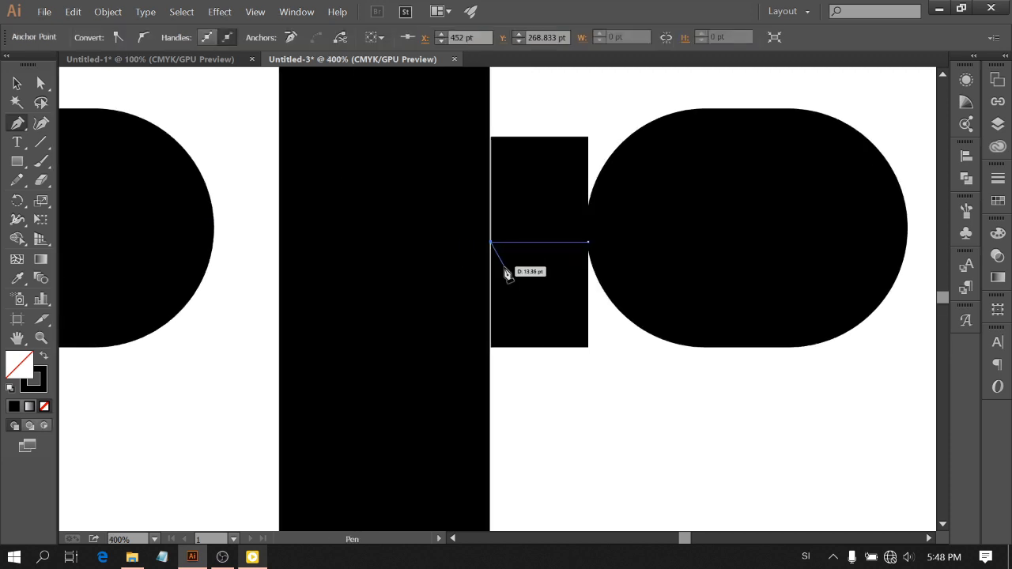
# Move the spacer block to the left side of the stem and nudge it flush against the stem's edge
pyautogui.click(17, 83)
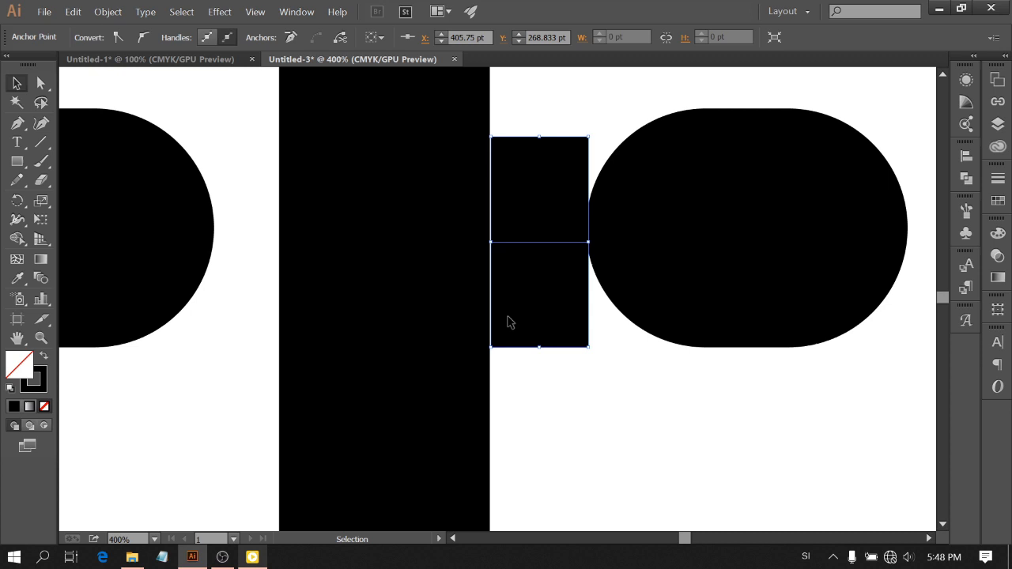
pyautogui.click(625, 349)
pyautogui.click(552, 244)
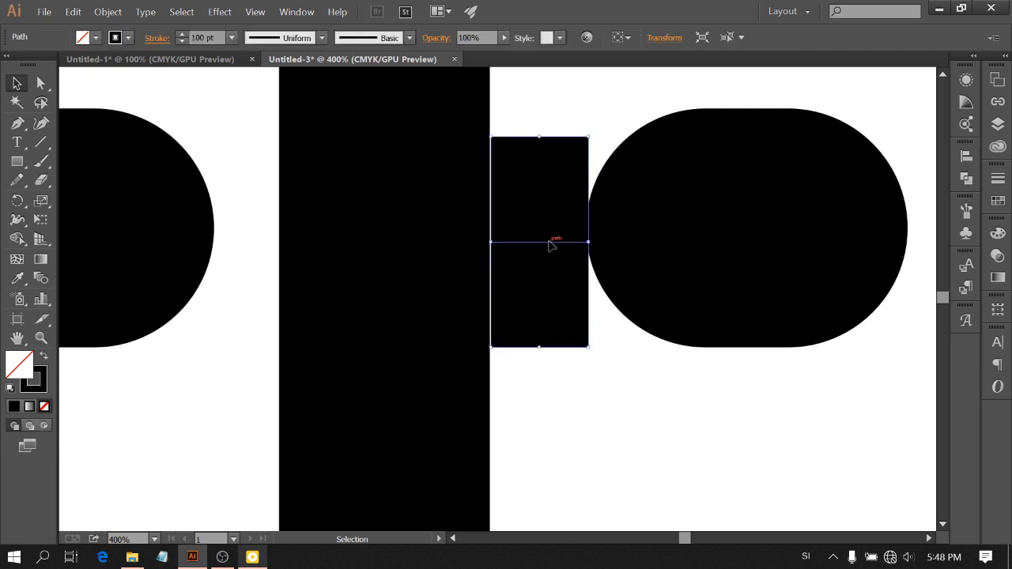
pyautogui.moveTo(552, 244); pyautogui.dragTo(255, 259)
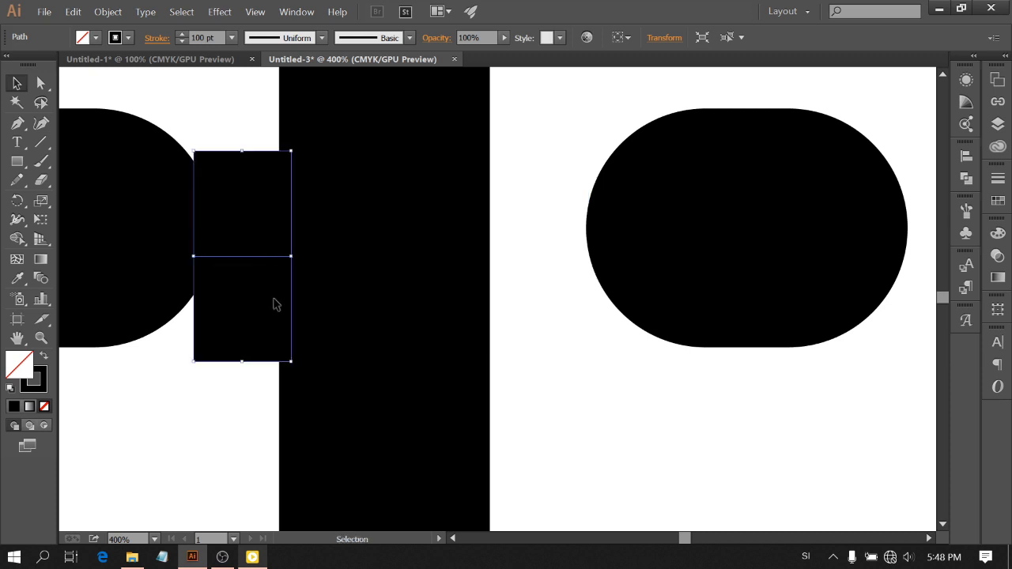
pyautogui.press('Left')
pyautogui.press('Left')
pyautogui.press('Left')
pyautogui.press('Left')
pyautogui.press('Left')
pyautogui.press('Left')
pyautogui.press('Left')
pyautogui.press('Left')
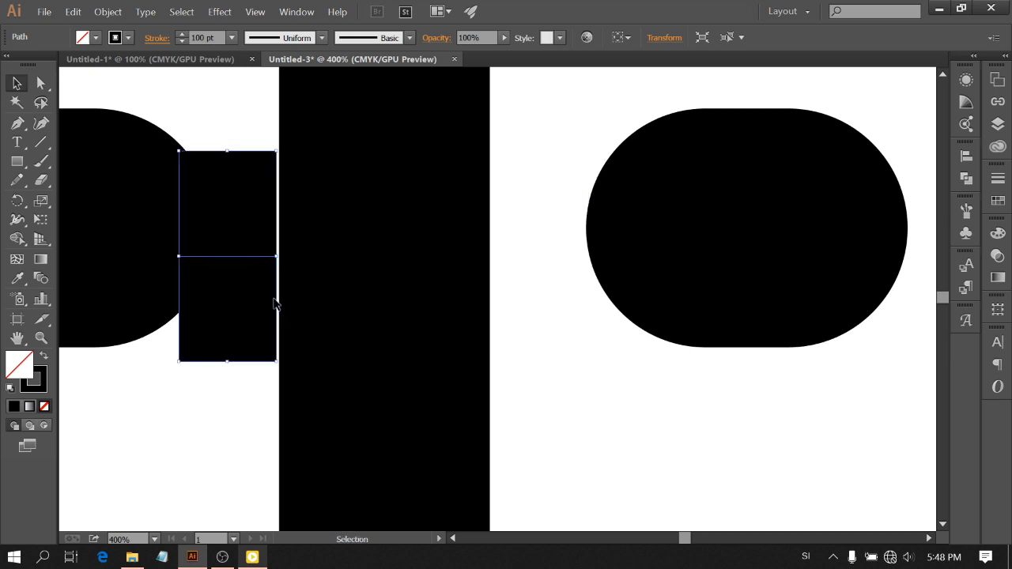
pyautogui.press('Right')
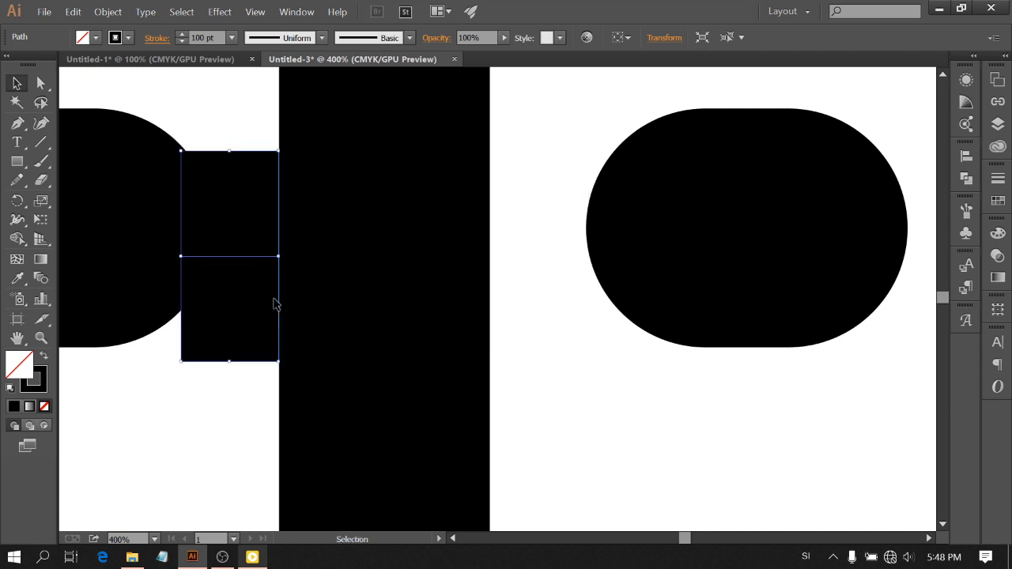
# Shift the left pill away from the stem so that its inner edge meets the spacer block's outer edge
pyautogui.hscroll(-6, 257, 347)
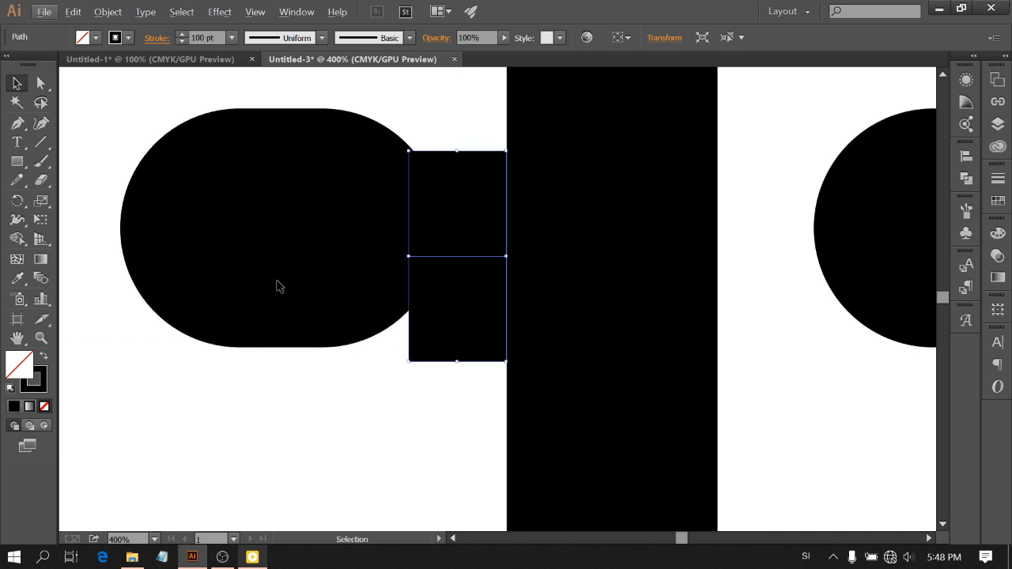
pyautogui.click(275, 250)
pyautogui.click(289, 242)
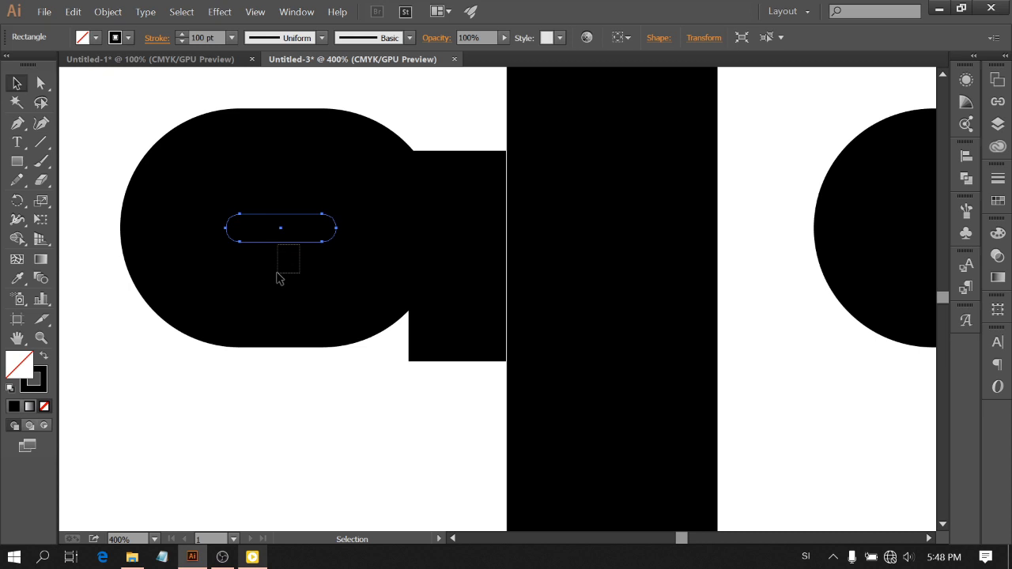
pyautogui.click(283, 261)
pyautogui.moveTo(292, 244); pyautogui.dragTo(277, 275)
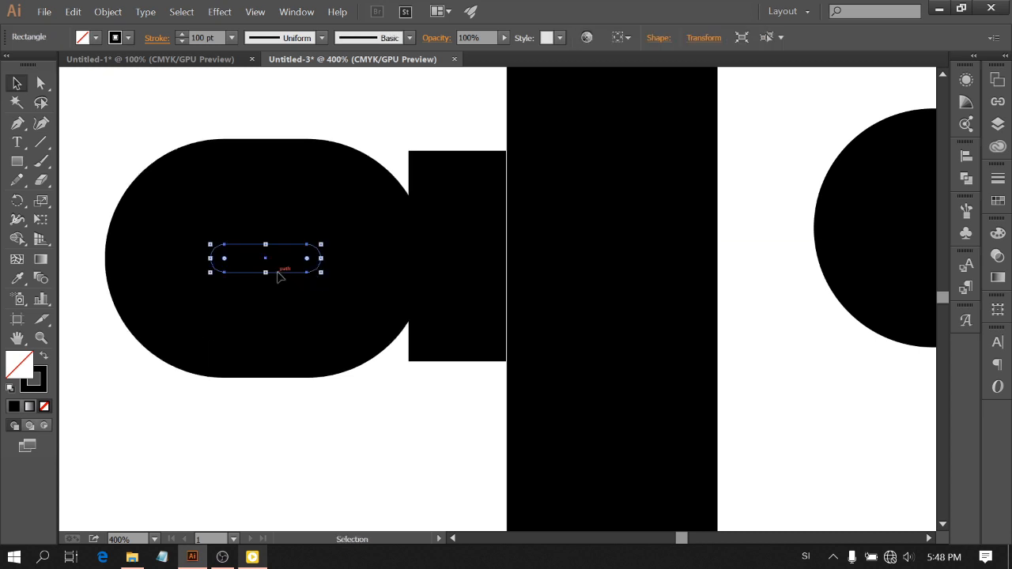
pyautogui.press('Up')
pyautogui.press('Up')
pyautogui.press('Up')
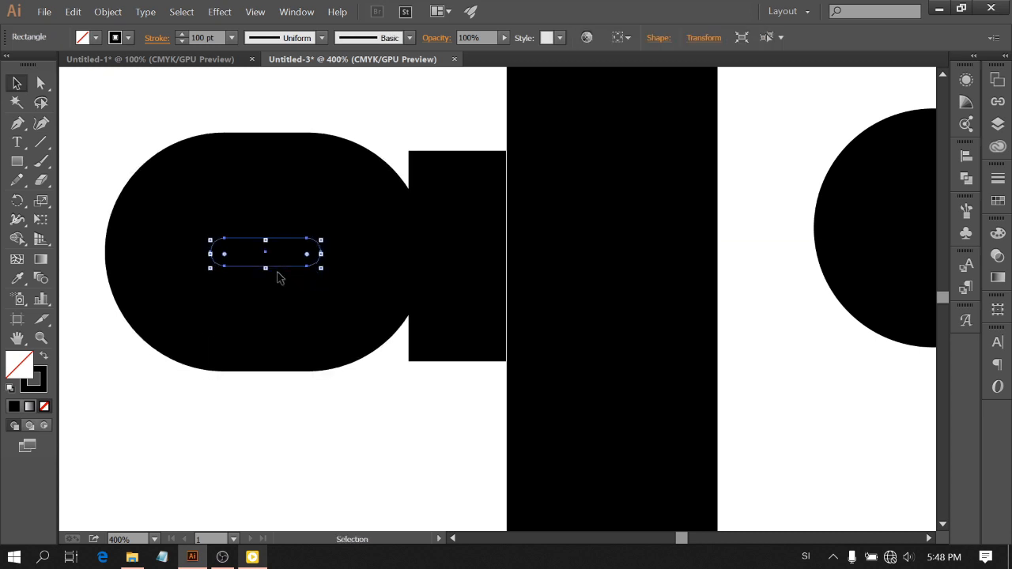
pyautogui.press('Left')
pyautogui.press('Left')
pyautogui.press('Left')
pyautogui.press('Left')
pyautogui.press('Left')
pyautogui.press('Left')
pyautogui.press('Left')
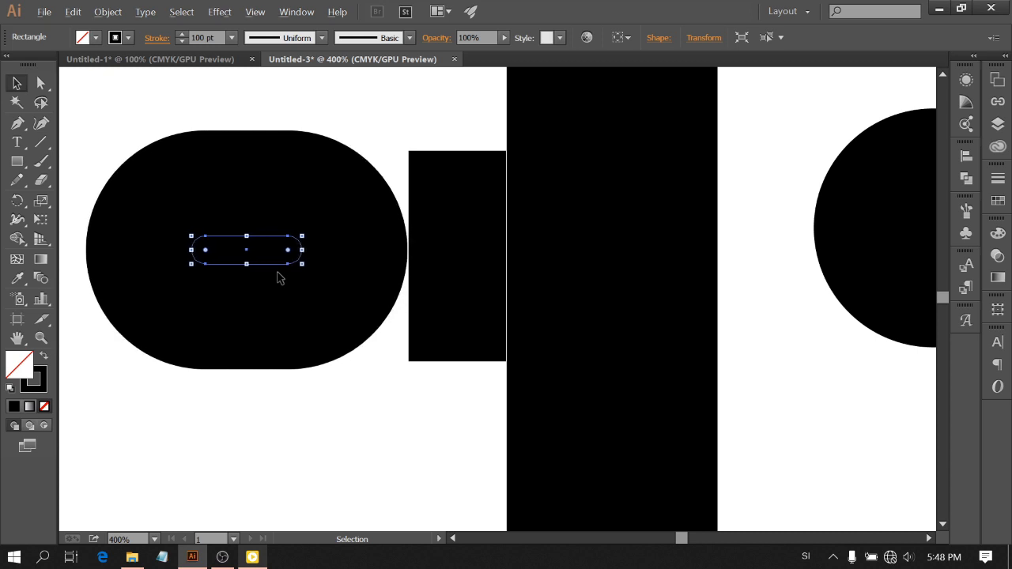
pyautogui.scroll(-1, 278, 276)
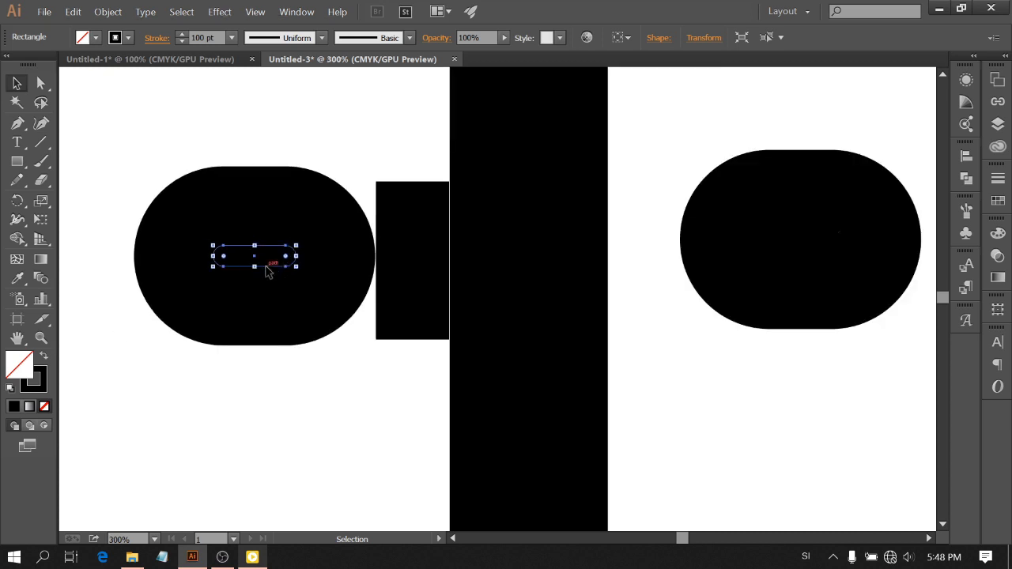
pyautogui.moveTo(267, 271)
pyautogui.mouseDown()
pyautogui.moveTo(266, 257)
pyautogui.moveTo(269, 265)
pyautogui.mouseUp()
pyautogui.click(299, 382)
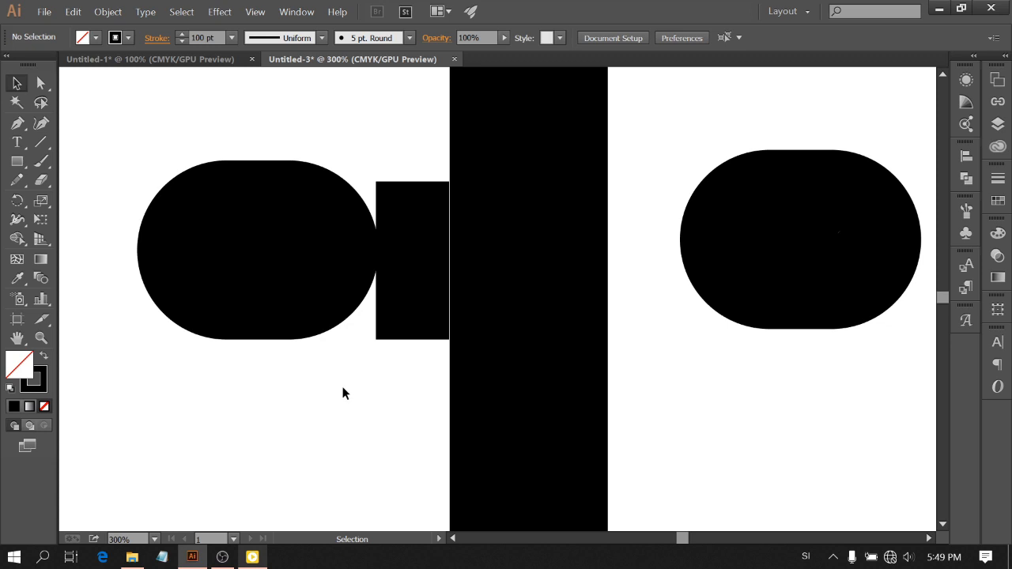
# Draw a horizontal guide line from the right pill's bottom edge across to the left pill and set its stroke to 1 pt
pyautogui.click(17, 124)
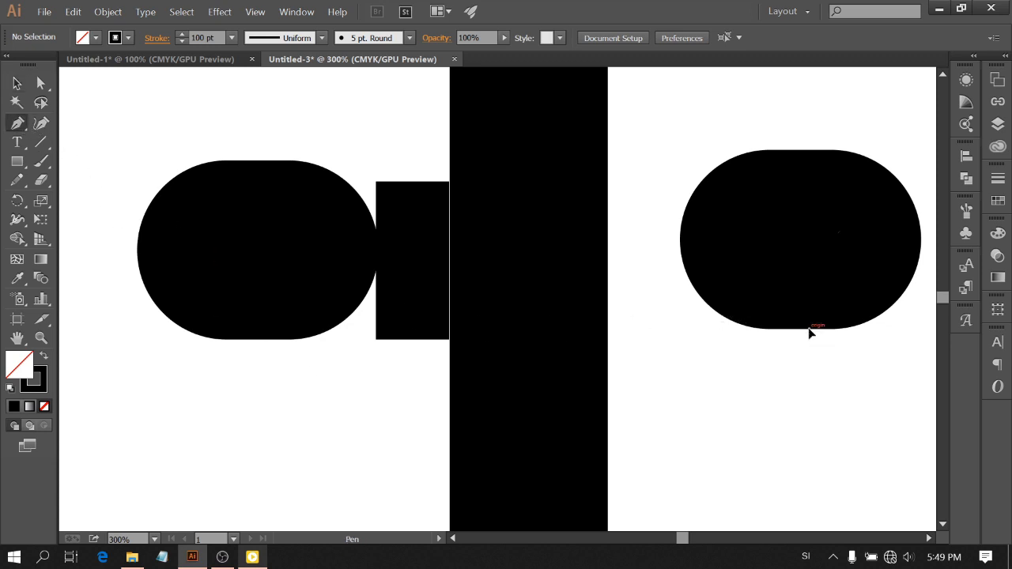
pyautogui.click(808, 329)
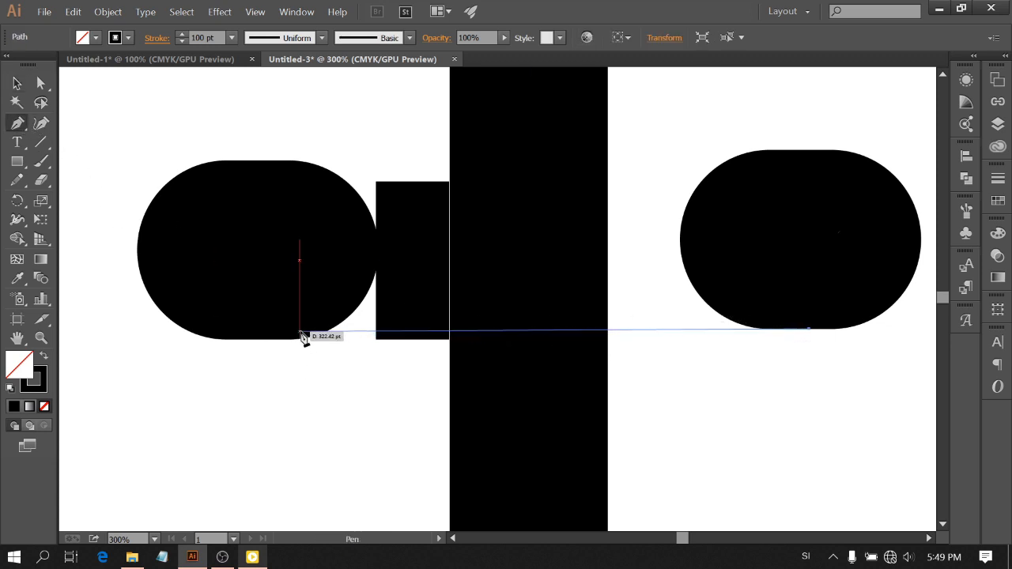
pyautogui.click(150, 329)
pyautogui.press('v')
pyautogui.moveTo(328, 464); pyautogui.dragTo(205, 330)
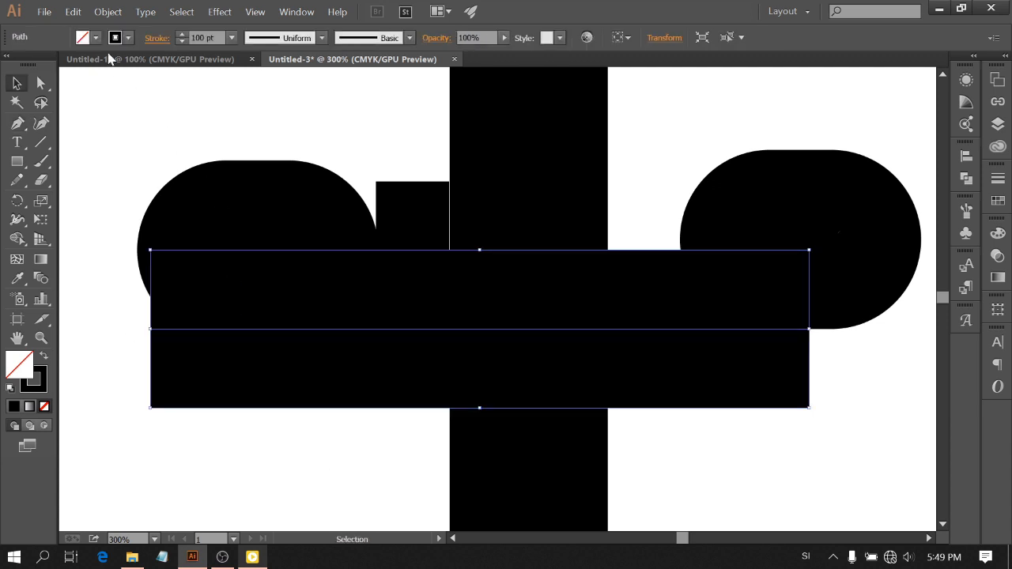
pyautogui.click(205, 38)
pyautogui.write('1')
pyautogui.press('Return')
pyautogui.click(251, 389)
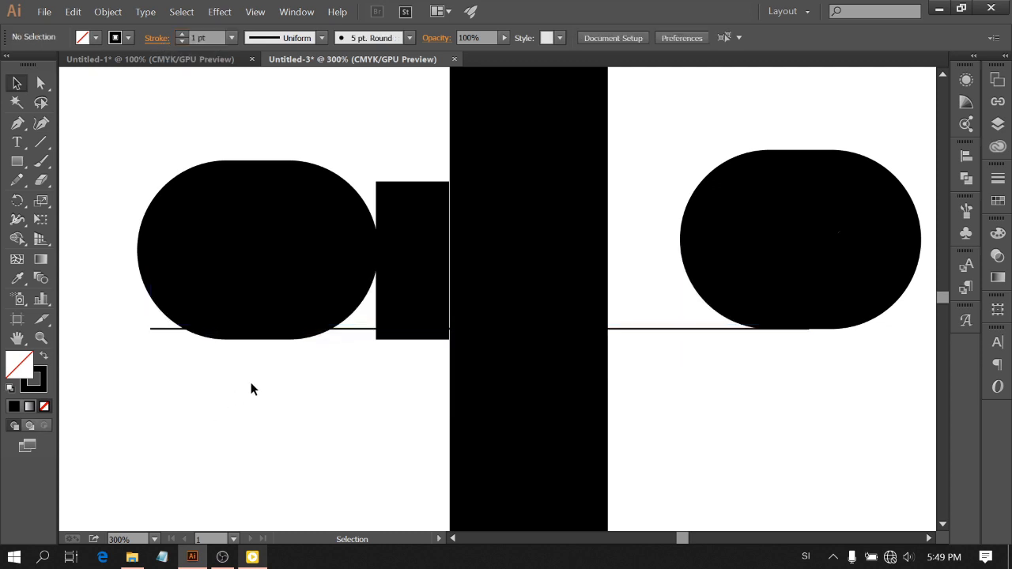
# Nudge the left pill up until its bottom edge rests on the guide line, level with the right pill
pyautogui.click(262, 262)
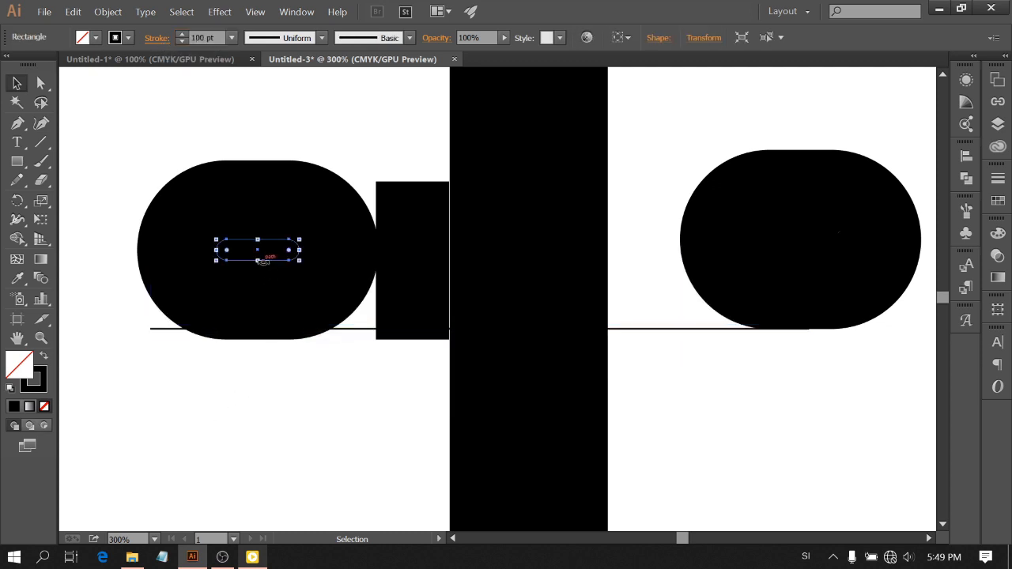
pyautogui.press('Up')
pyautogui.press('Up')
pyautogui.press('Up')
pyautogui.press('Up')
pyautogui.press('Up')
pyautogui.press('Up')
pyautogui.press('Up')
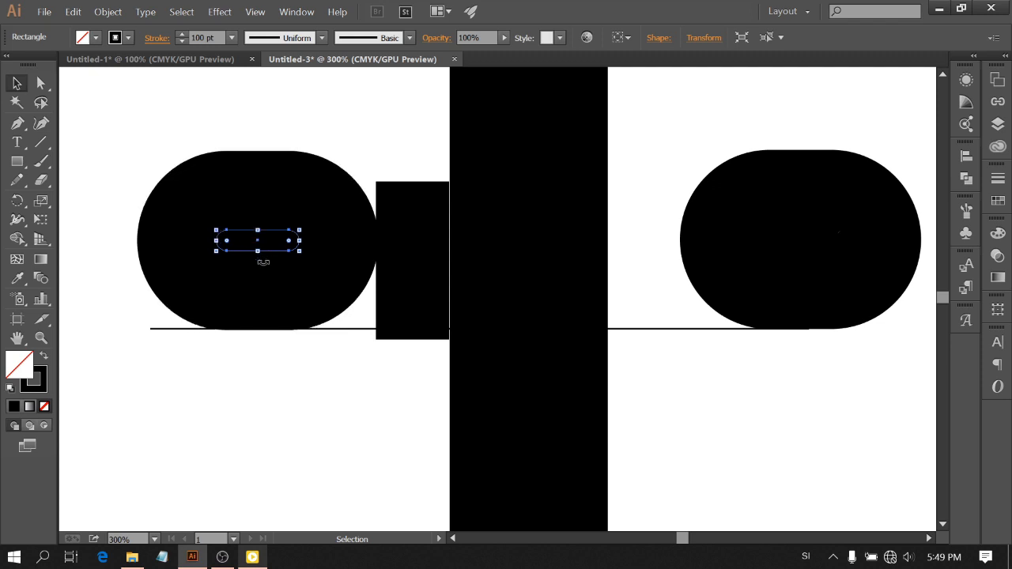
pyautogui.press('Up')
pyautogui.press('Down')
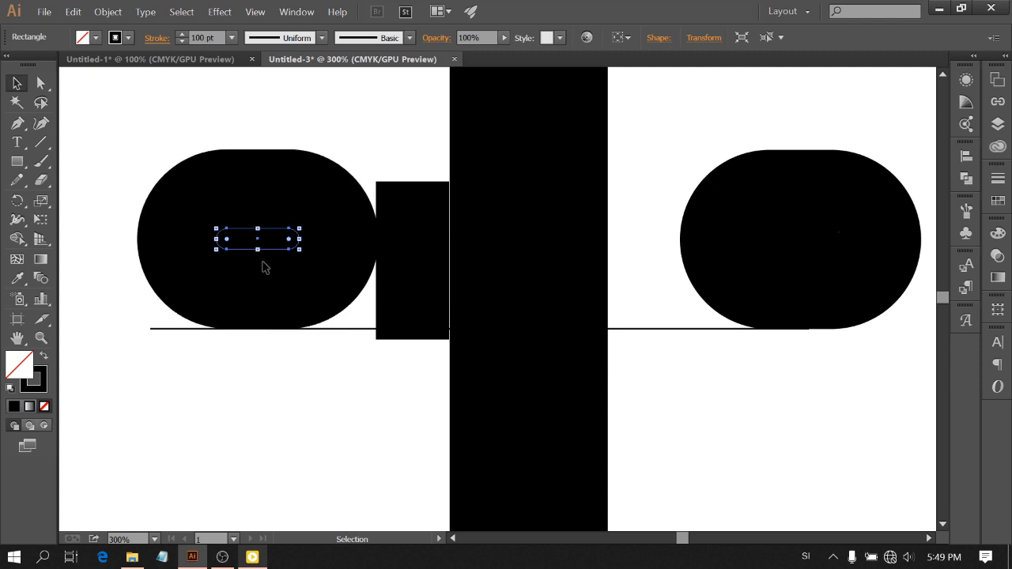
pyautogui.click(308, 390)
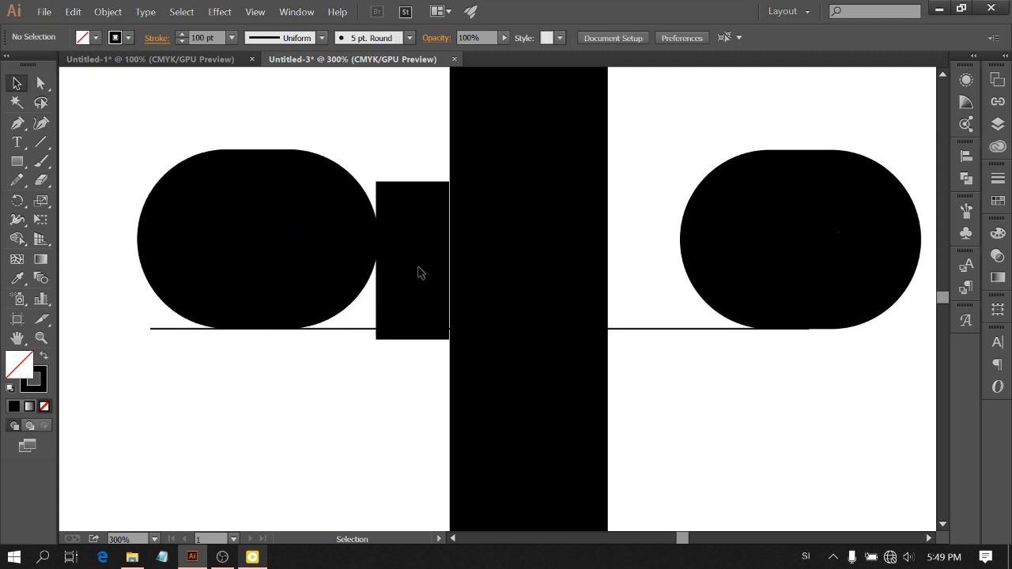
# Delete the horizontal guide line and the spacer block beside the stem
pyautogui.click(411, 328)
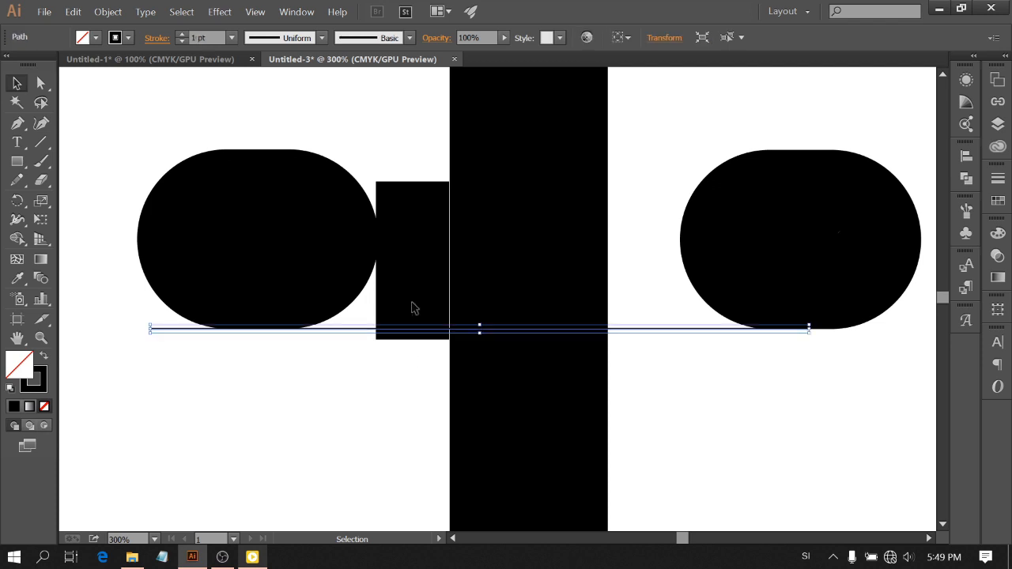
pyautogui.press('Delete')
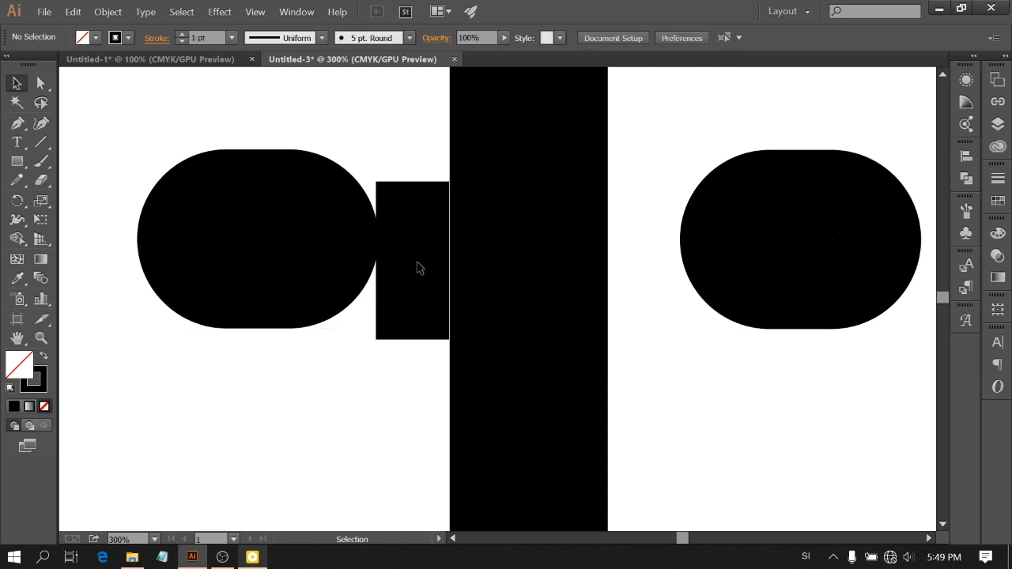
pyautogui.click(418, 269)
pyautogui.press('Delete')
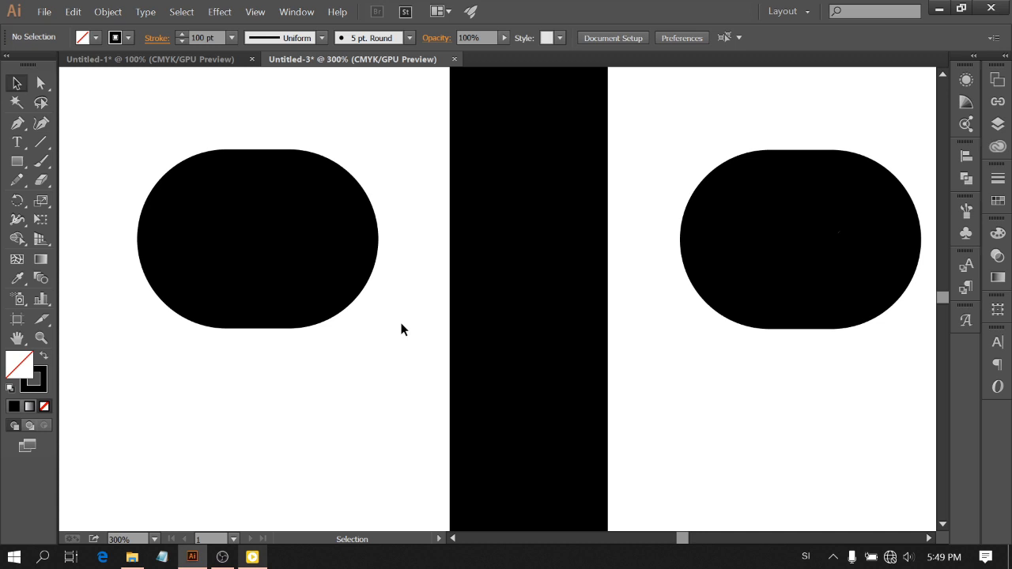
# Select the stem, both arcs and both pills and expand their fill and stroke into outlined shapes
pyautogui.scroll(-2, 401, 330)
pyautogui.scroll(-1, 401, 329)
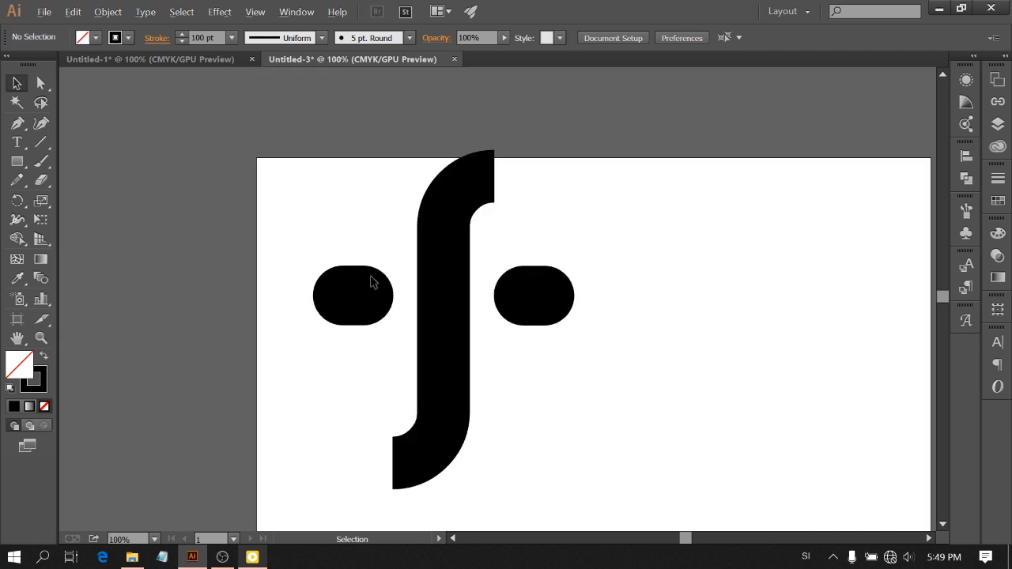
pyautogui.moveTo(326, 185); pyautogui.dragTo(589, 436)
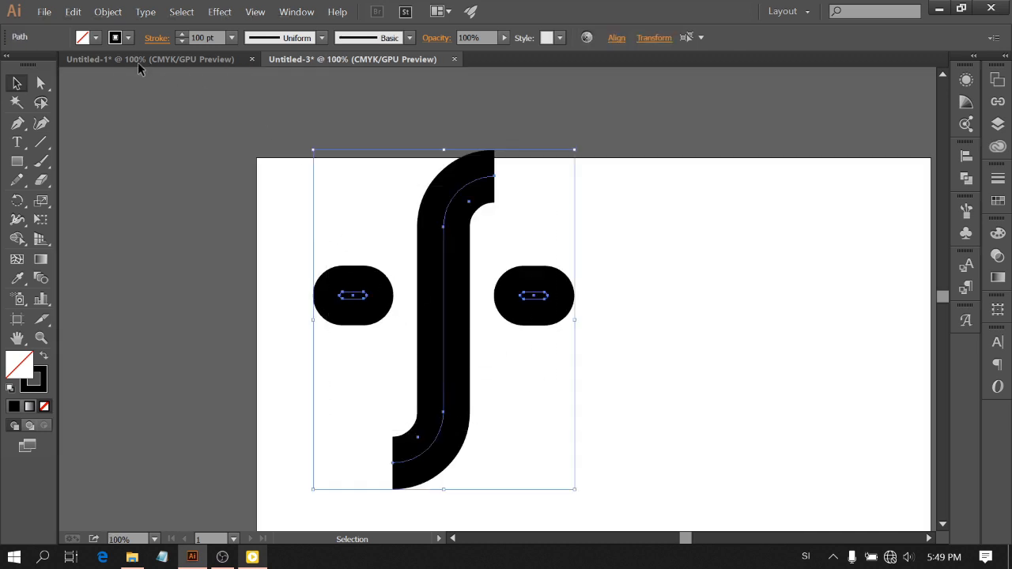
pyautogui.click(115, 11)
pyautogui.click(136, 165)
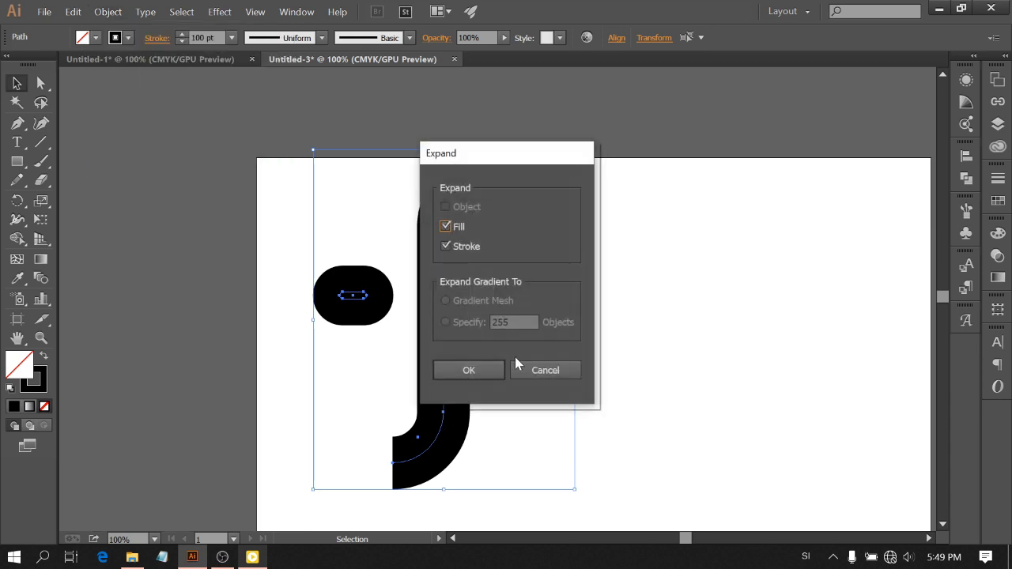
pyautogui.click(485, 372)
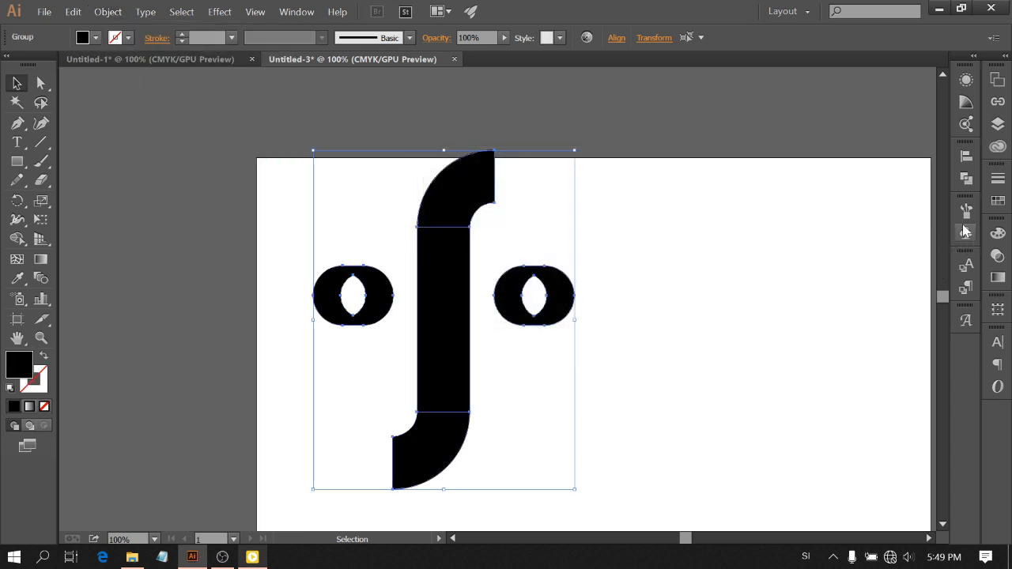
# Unite the expanded stem, arcs and pills with the Pathfinder and deselect the result
pyautogui.click(966, 179)
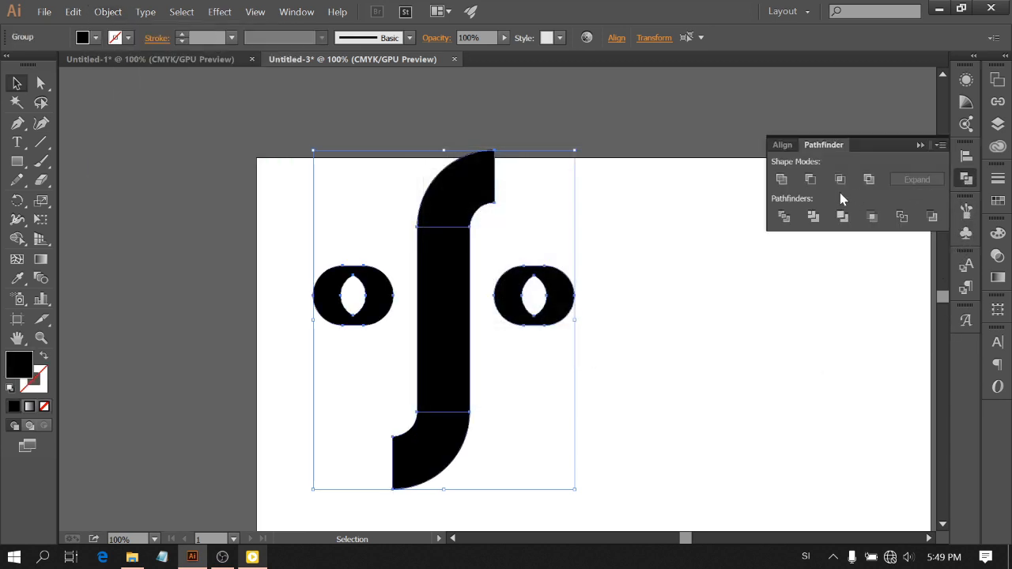
pyautogui.click(781, 179)
pyautogui.click(743, 301)
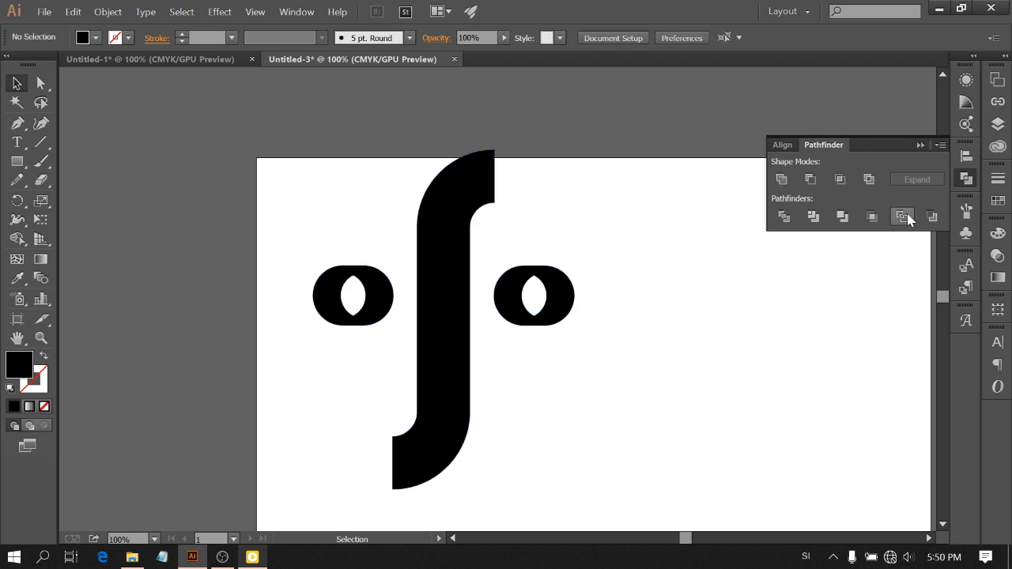
pyautogui.click(921, 145)
# Select the united logo shapes and give them a 30 pt stroke
pyautogui.moveTo(227, 241); pyautogui.dragTo(563, 348)
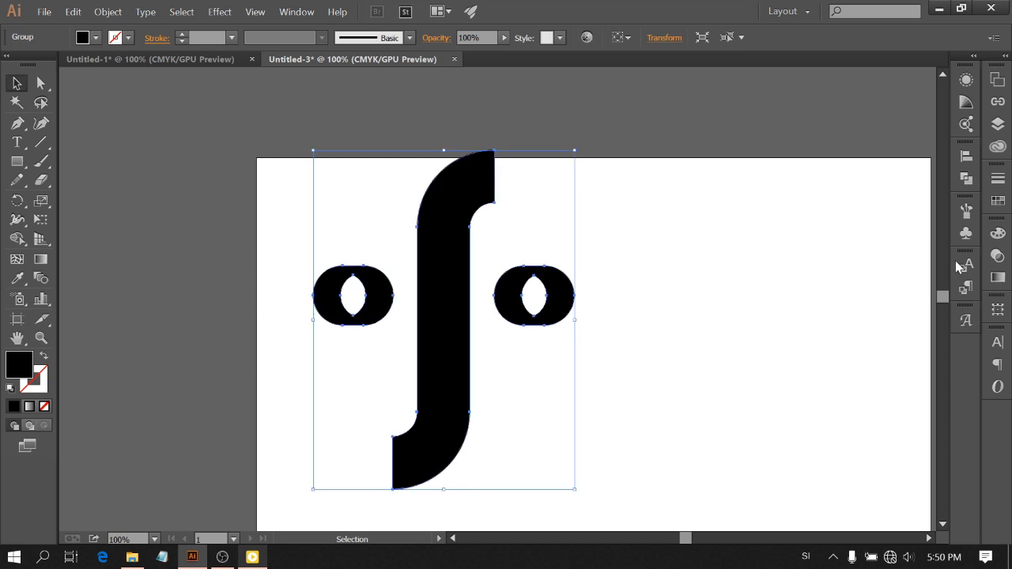
pyautogui.click(997, 178)
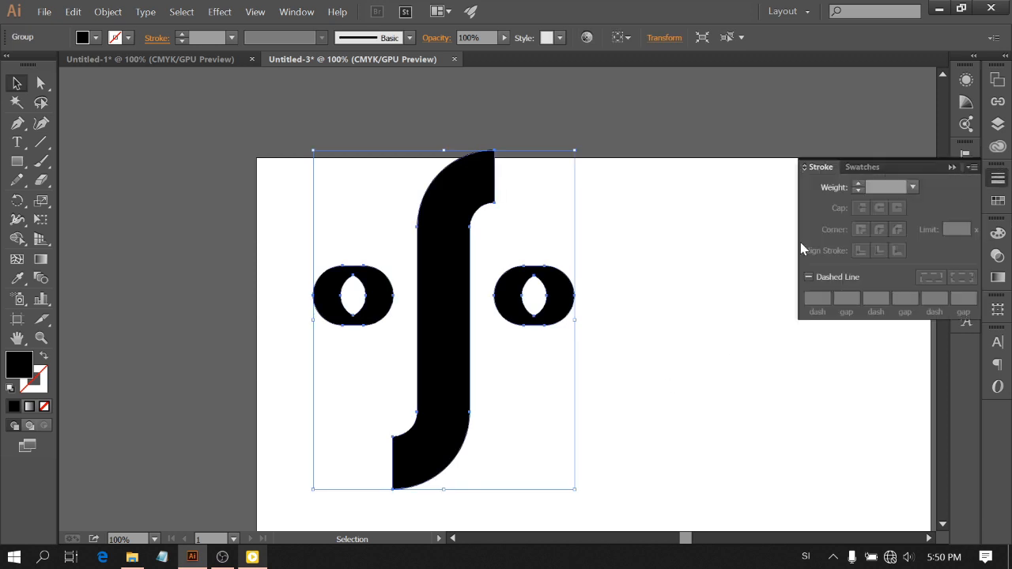
pyautogui.click(860, 183)
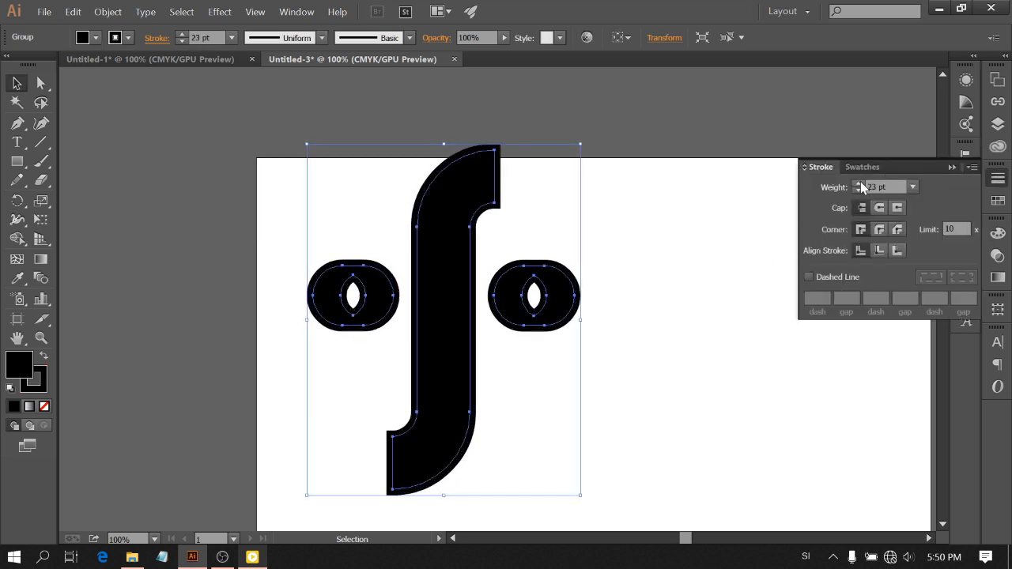
pyautogui.click(860, 183)
pyautogui.click(860, 183)
pyautogui.click(860, 183)
pyautogui.click(860, 182)
pyautogui.click(860, 182)
pyautogui.click(860, 183)
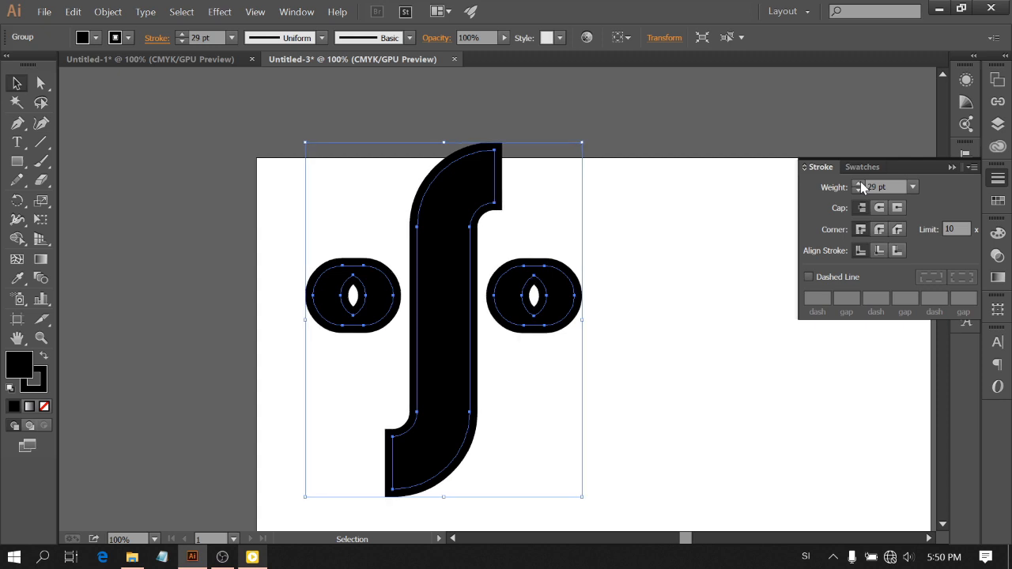
pyautogui.click(860, 183)
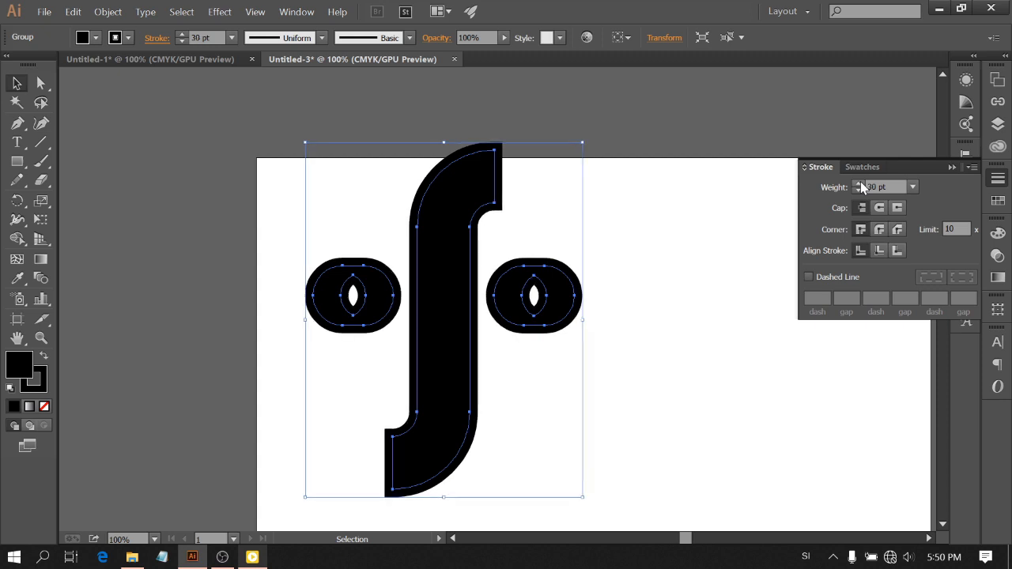
# Remove the fill from the logo shapes so only their black outlines are left, and deselect them
pyautogui.click(95, 37)
pyautogui.click(16, 65)
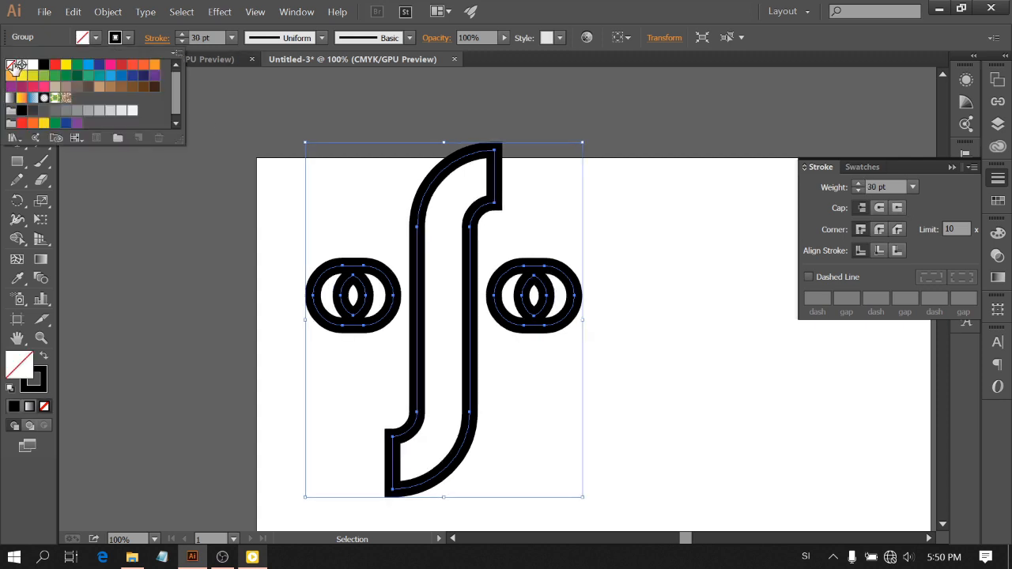
pyautogui.click(705, 306)
pyautogui.scroll(-1, 705, 305)
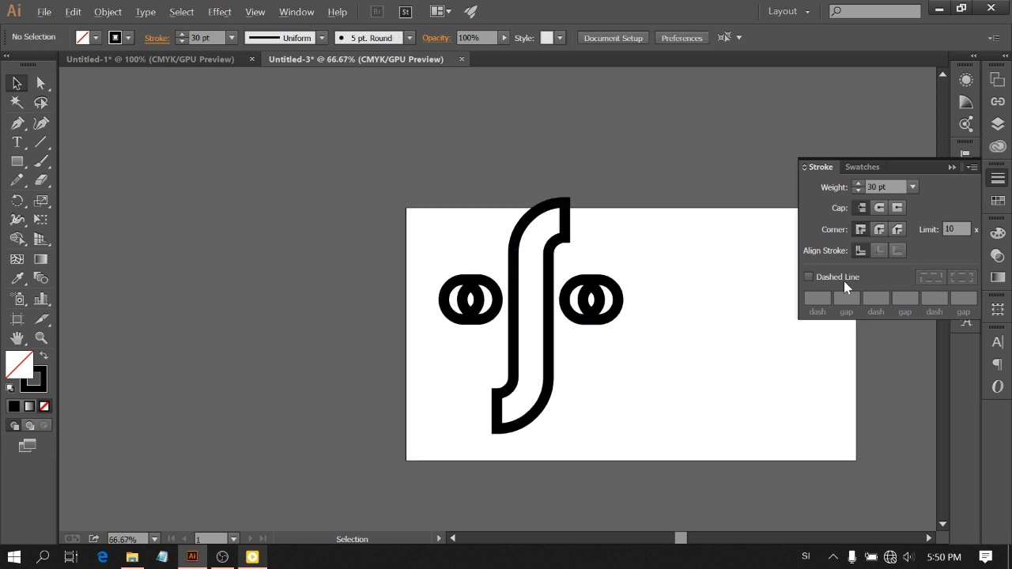
pyautogui.click(952, 166)
# Fit the artboard on screen and move the whole logo to the centre of the artboard
pyautogui.click(154, 539)
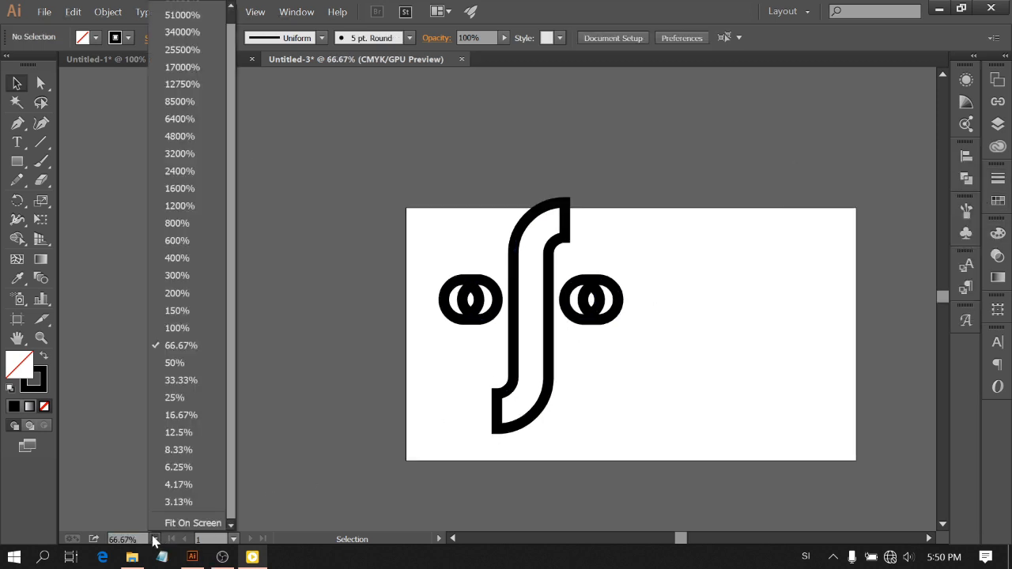
pyautogui.click(176, 524)
pyautogui.moveTo(150, 145); pyautogui.dragTo(495, 377)
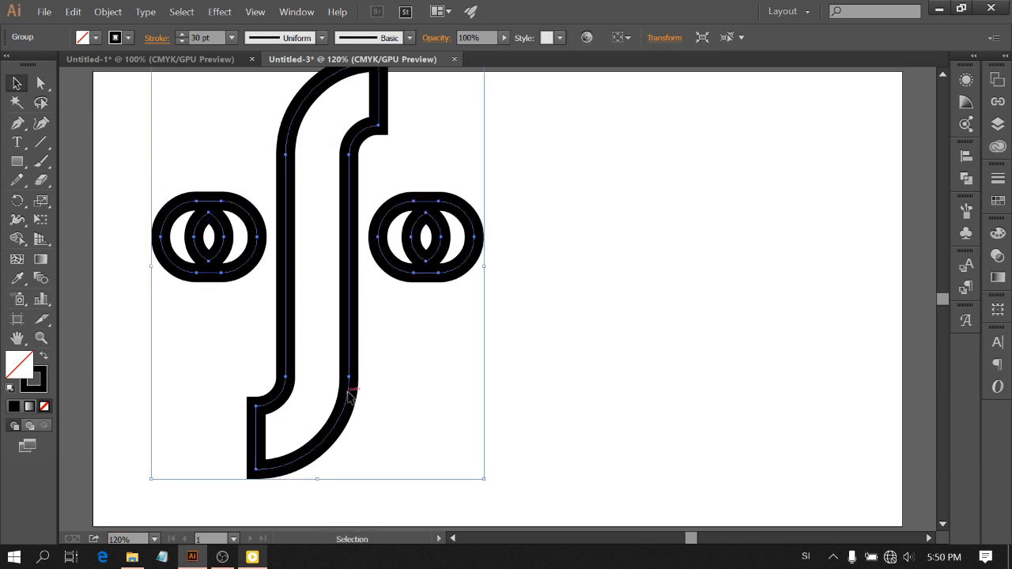
pyautogui.moveTo(350, 395); pyautogui.dragTo(519, 414)
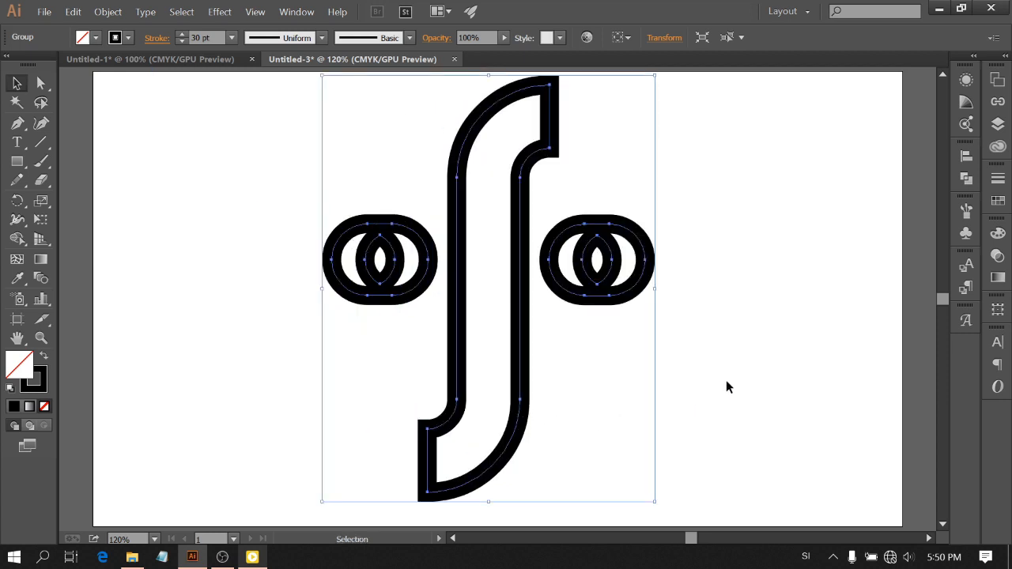
pyautogui.click(797, 283)
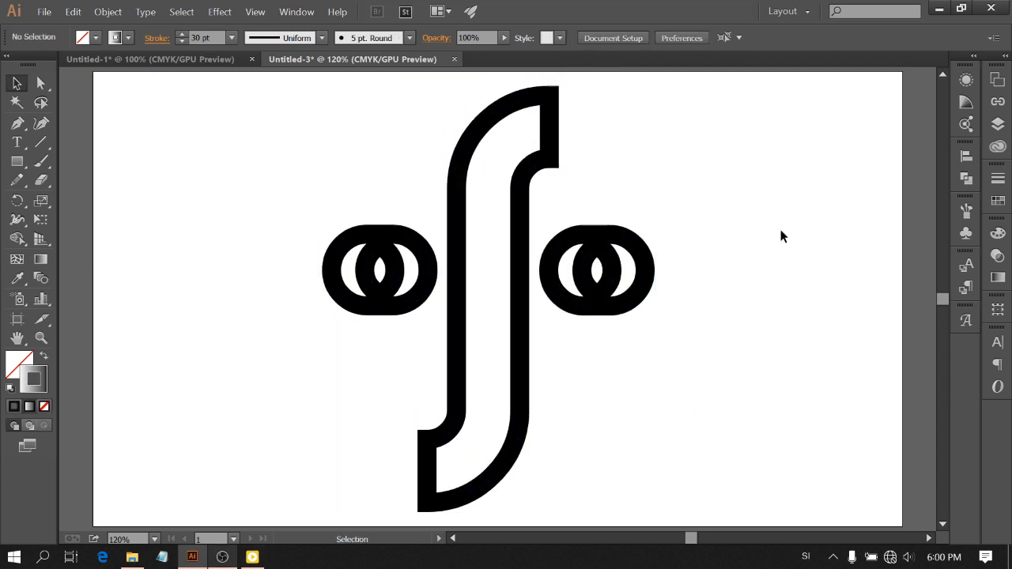
# Select the whole logo and apply a linear white-to-black gradient to its stroke
pyautogui.moveTo(214, 129); pyautogui.dragTo(646, 355)
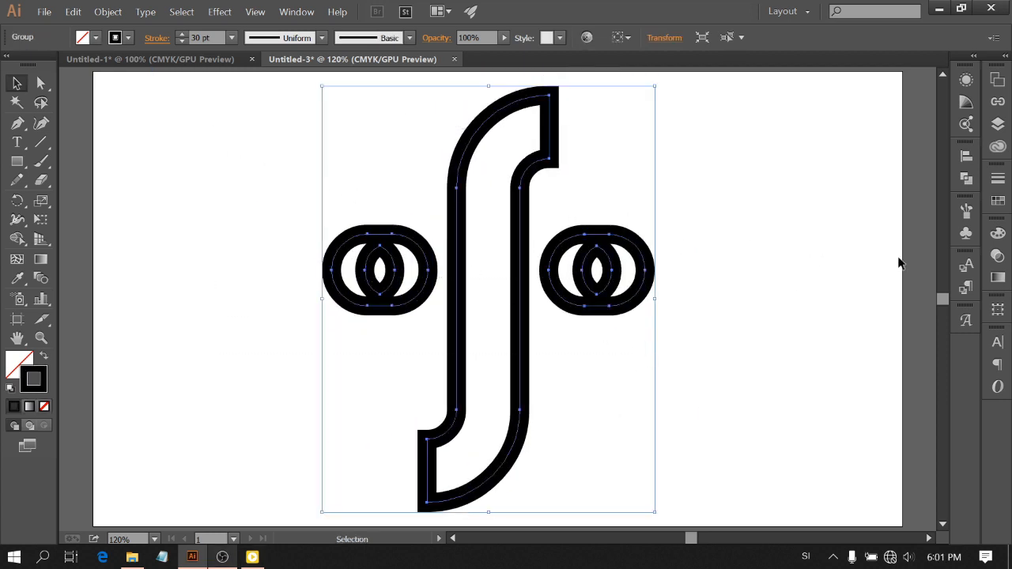
pyautogui.click(997, 276)
pyautogui.click(937, 336)
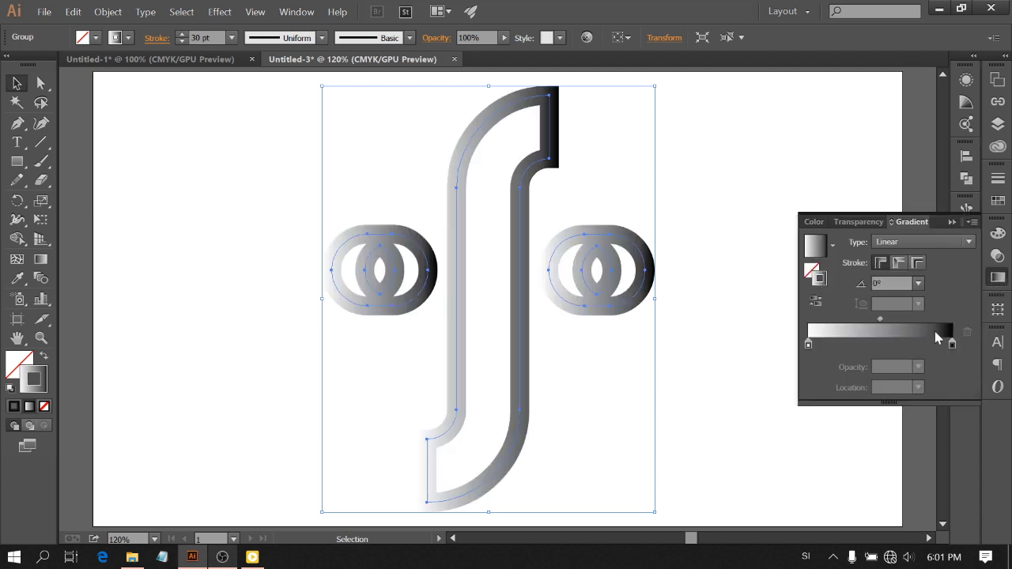
# Recolour the gradient's white start stop with the magenta swatch C=35 M=100 Y=35 K=10
pyautogui.doubleClick(808, 344)
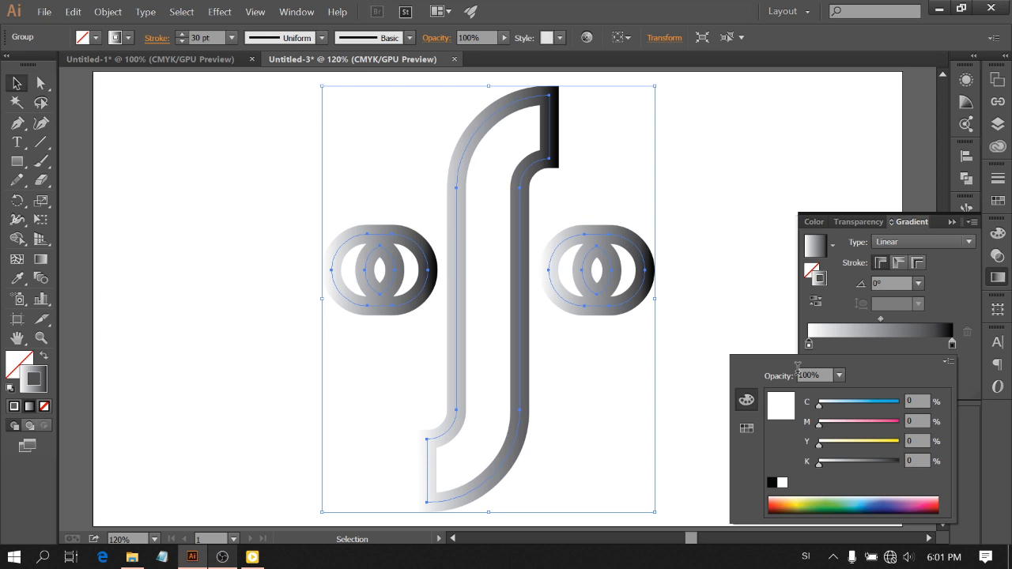
pyautogui.click(746, 428)
pyautogui.click(879, 406)
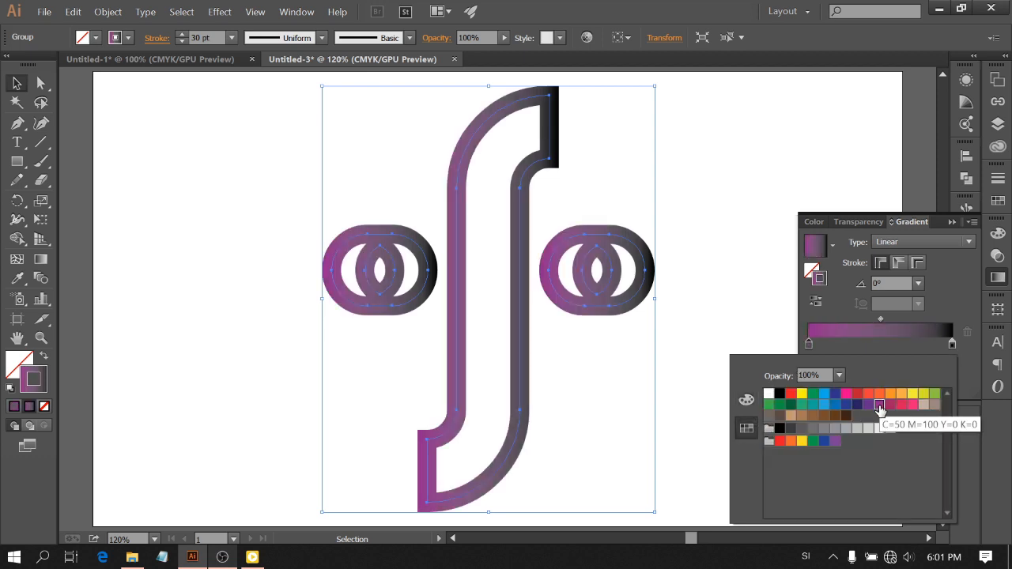
pyautogui.click(869, 404)
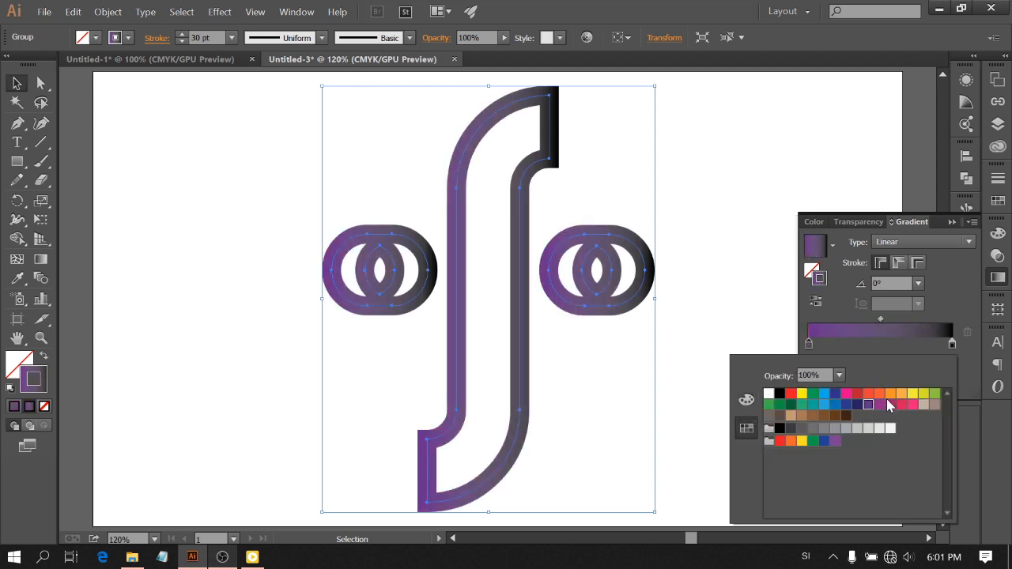
pyautogui.click(890, 405)
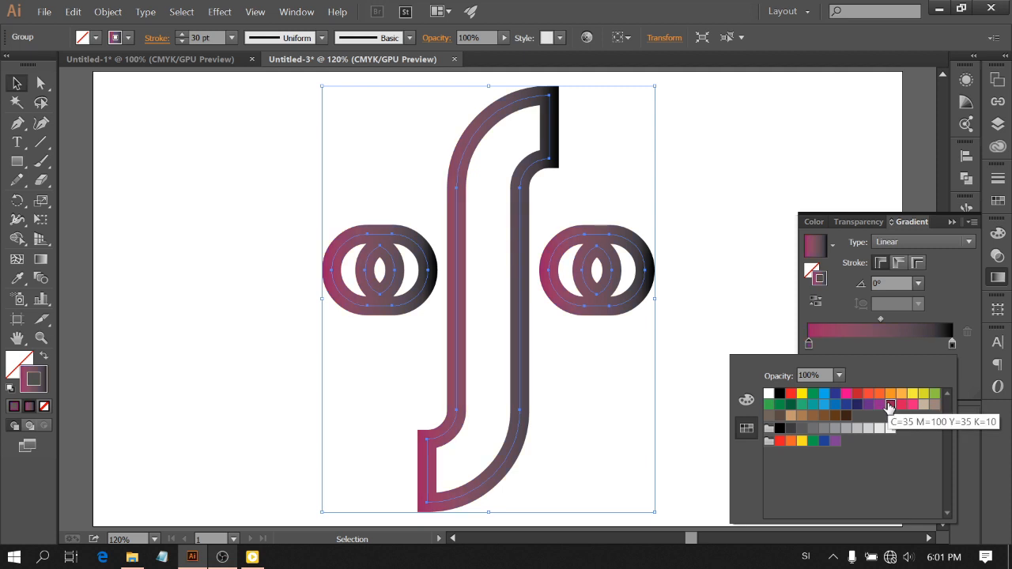
pyautogui.click(778, 321)
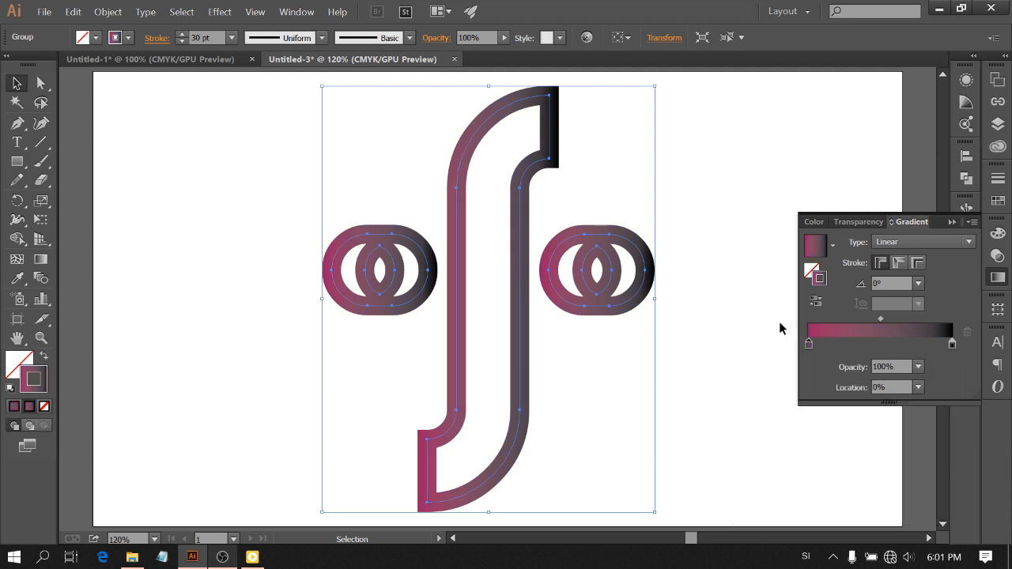
# Set the gradient's end stop to pure black with an HSB brightness of 0%, and switch its colour model to RGB
pyautogui.doubleClick(952, 343)
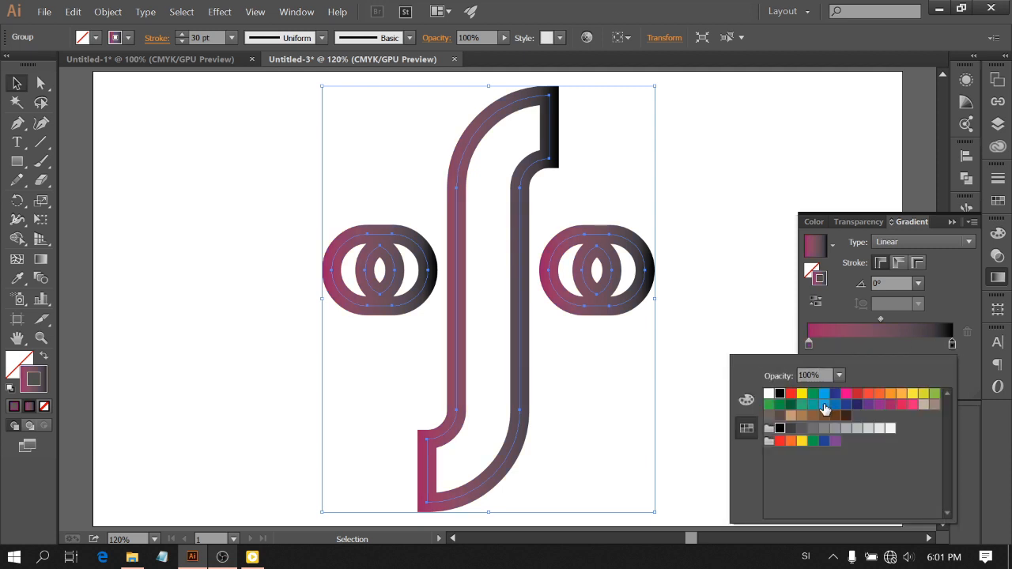
pyautogui.click(746, 399)
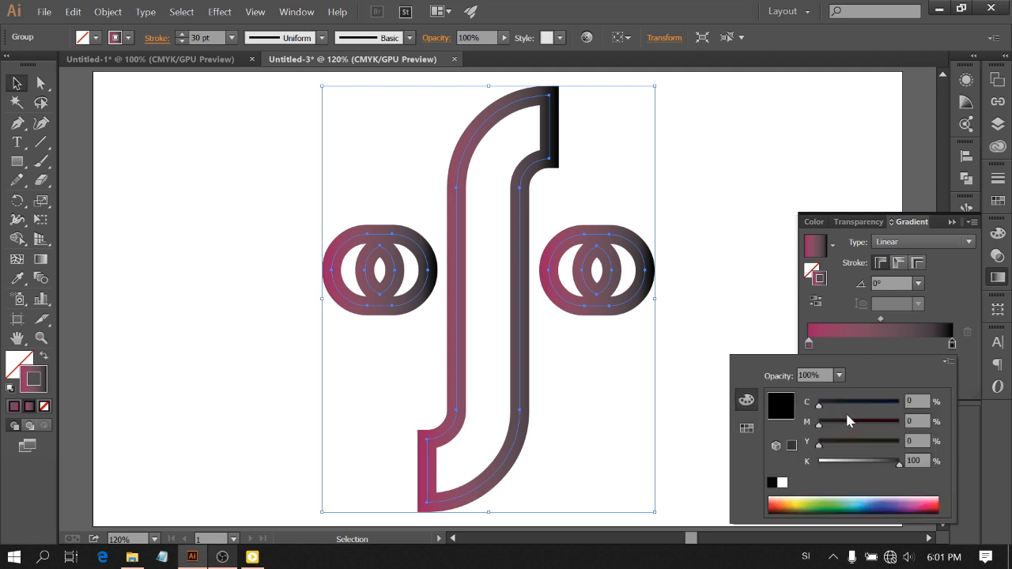
pyautogui.click(947, 362)
pyautogui.click(884, 395)
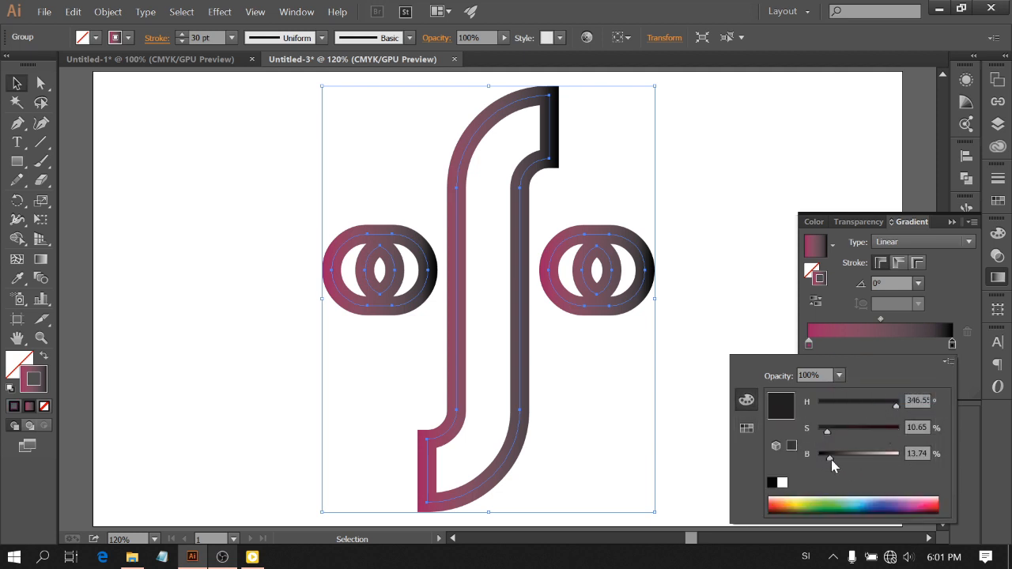
pyautogui.moveTo(830, 459); pyautogui.dragTo(818, 465)
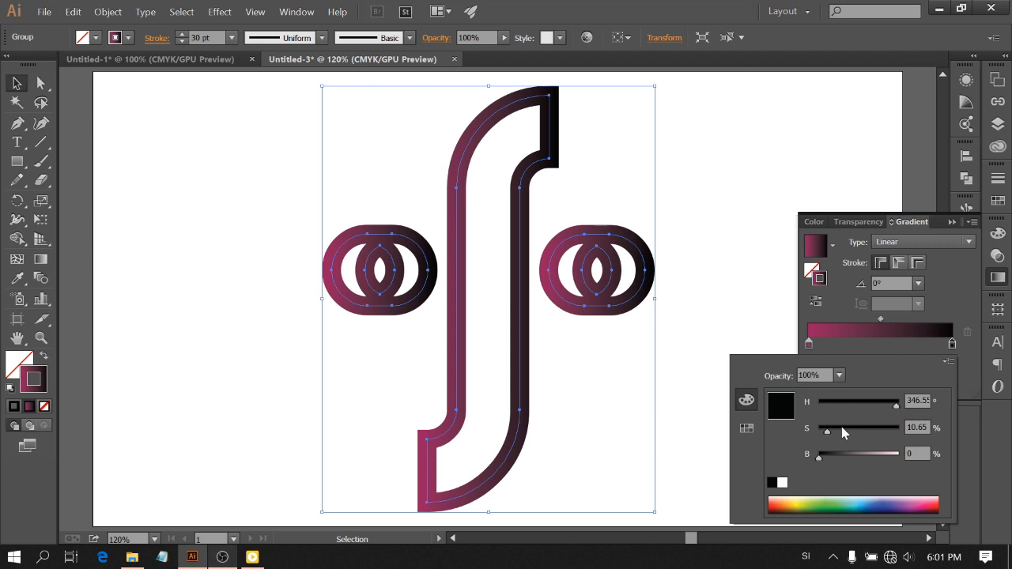
pyautogui.click(948, 362)
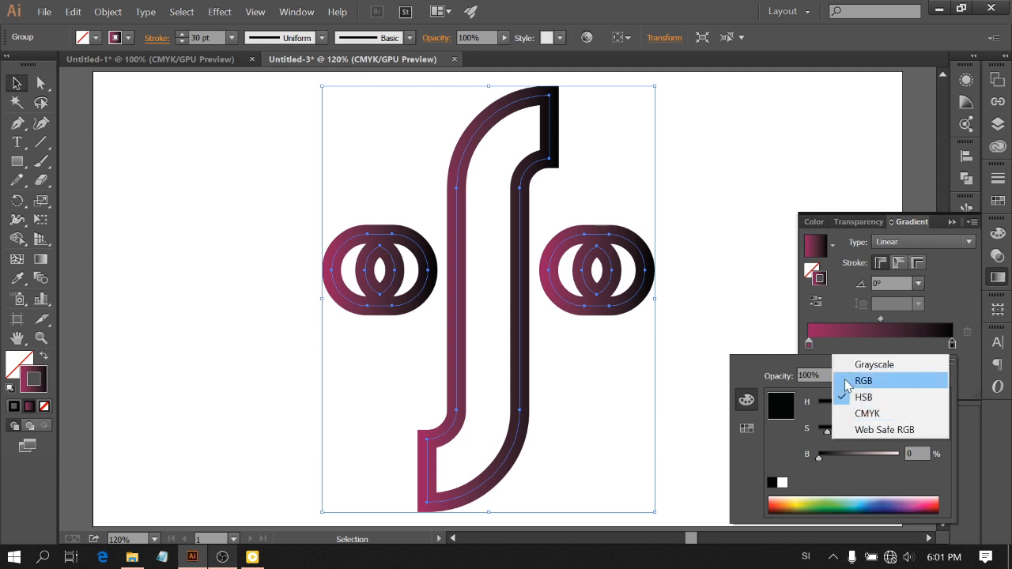
pyautogui.click(862, 381)
pyautogui.press('Escape')
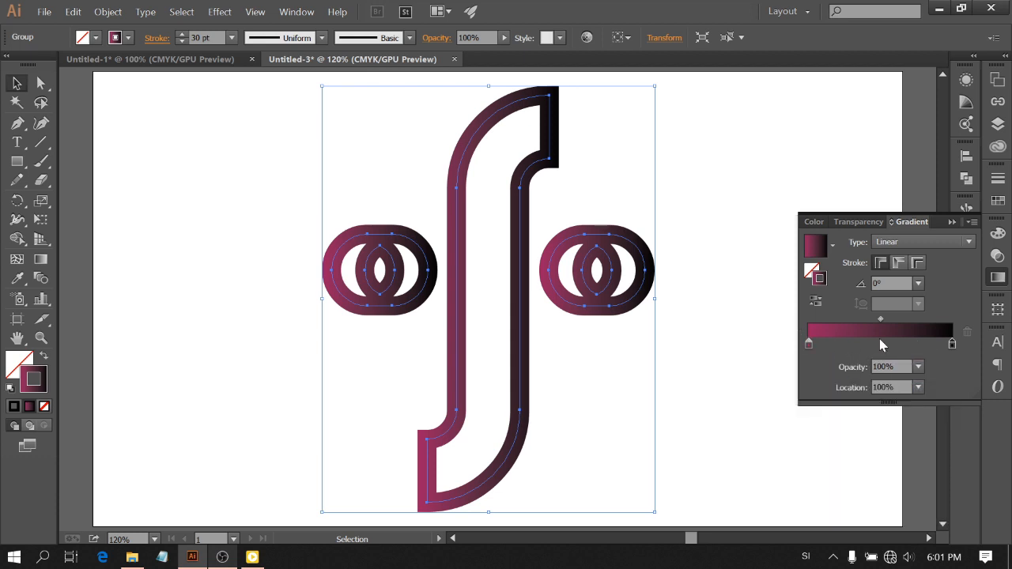
# Shift the gradient midpoint towards the magenta stop, to a location of 43.55%, and deselect the logo
pyautogui.moveTo(880, 322); pyautogui.dragTo(871, 317)
pyautogui.click(769, 430)
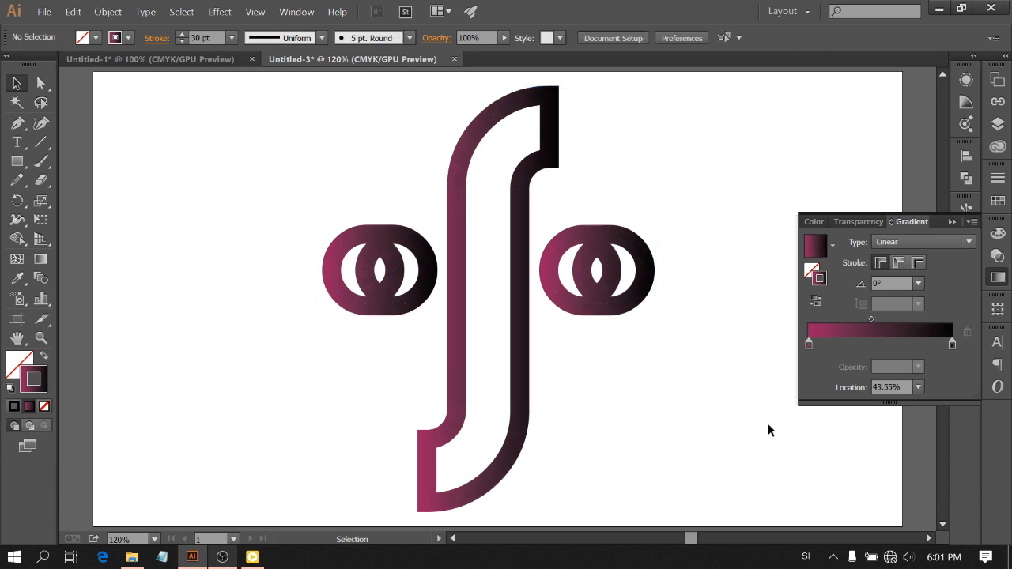
pyautogui.click(951, 222)
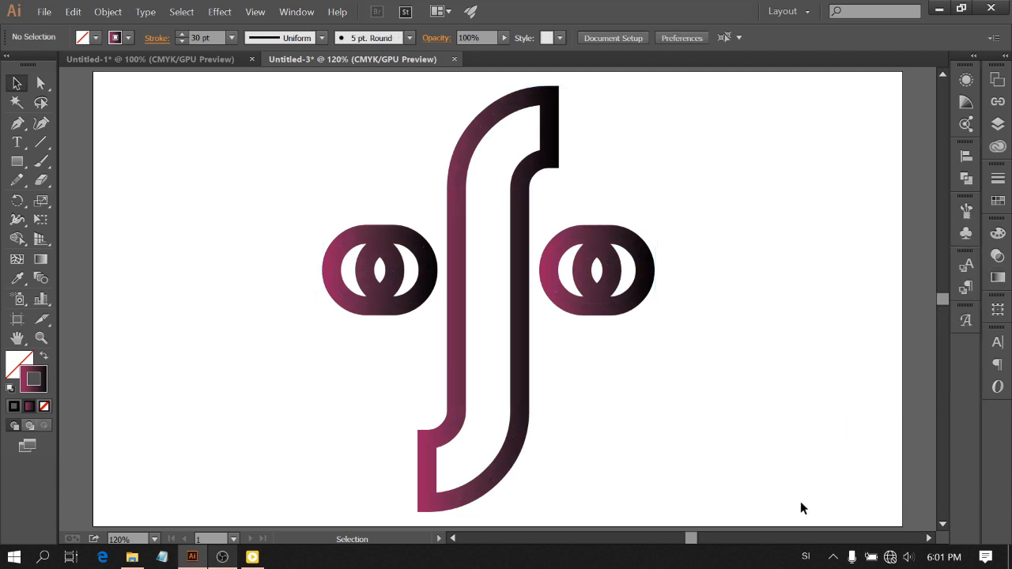